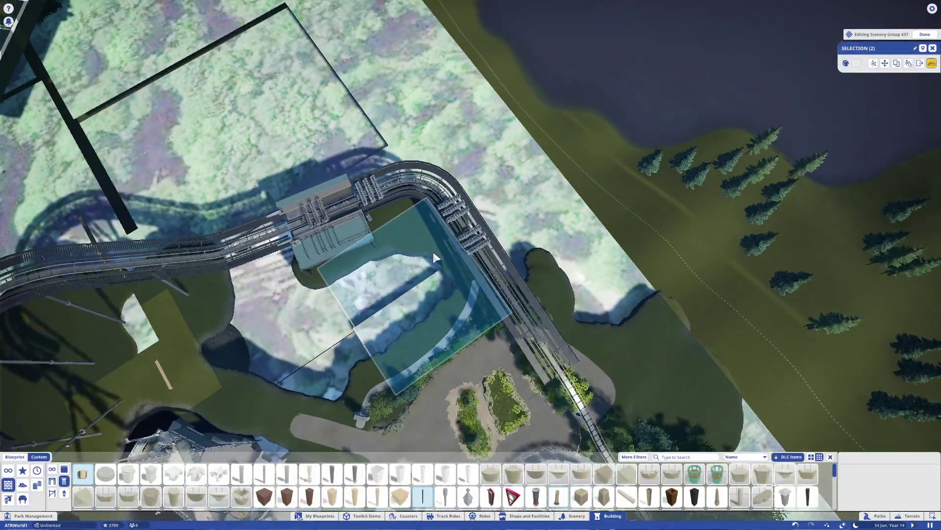
Raise the two selected ground-image projection screens in the bend beside the coaster station above the surrounding terrain
key(m)
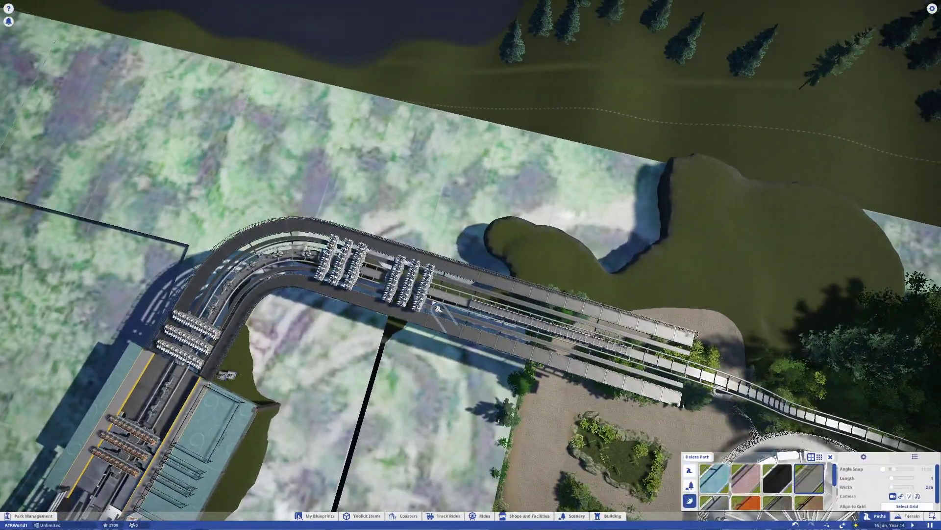
scroll(420, 303, up, 3)
key(e)
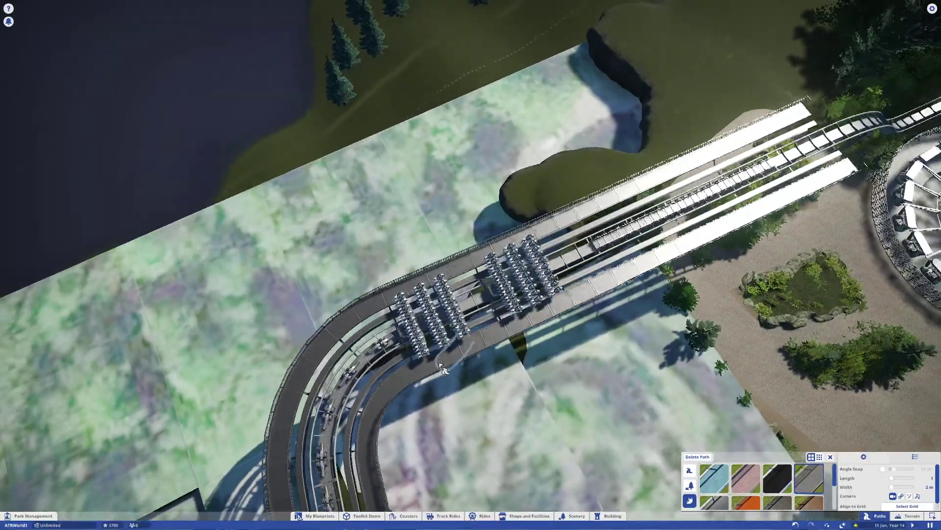
scroll(423, 382, up, 6)
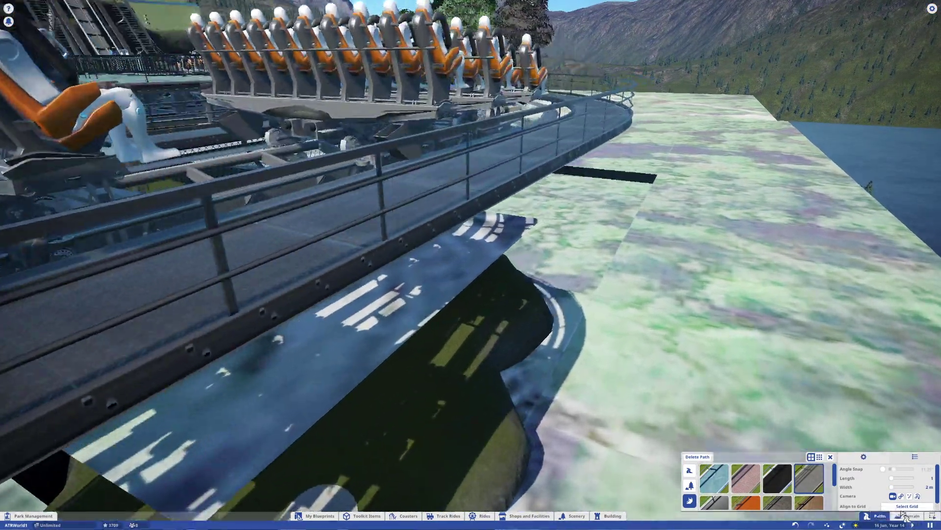
Flatten and smooth the terrain beneath the elevated coaster curve, using 95% intensity and a 4 m brush
key(t)
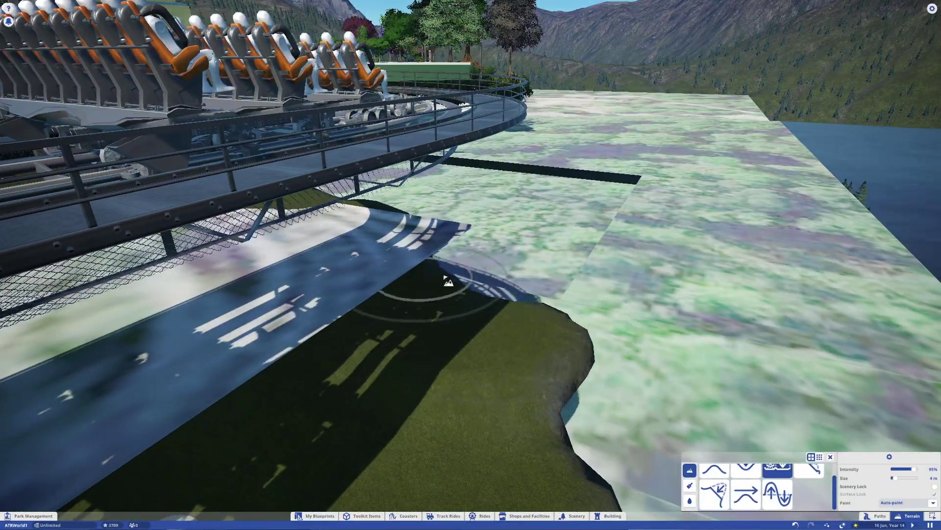
scroll(500, 328, down, 5)
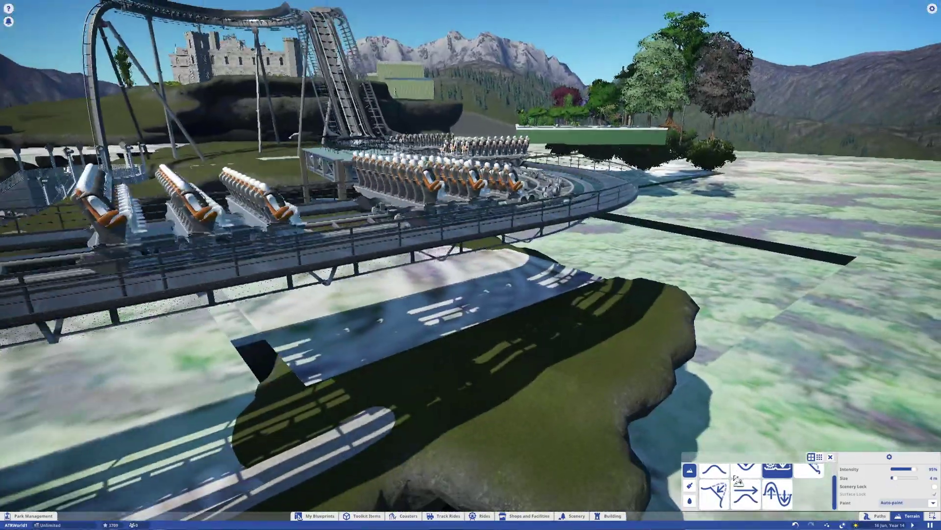
scroll(472, 389, up, 8)
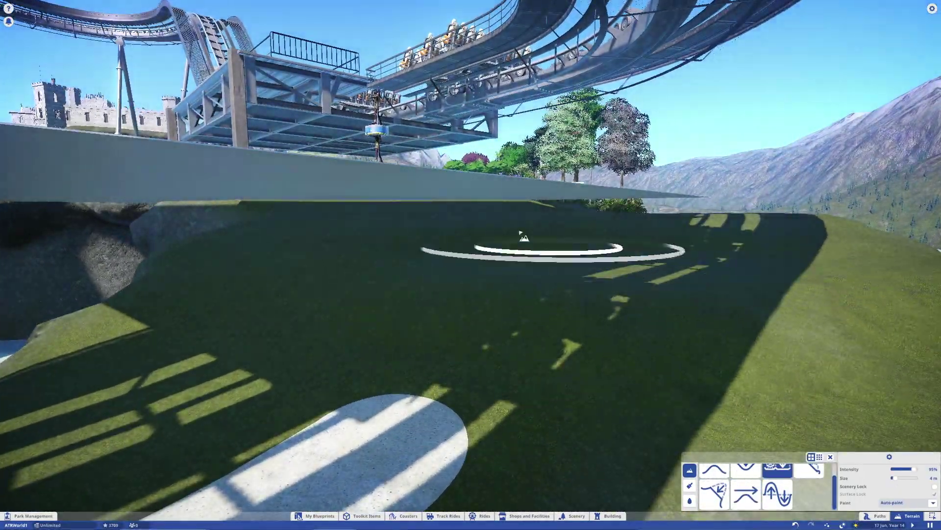
key(2)
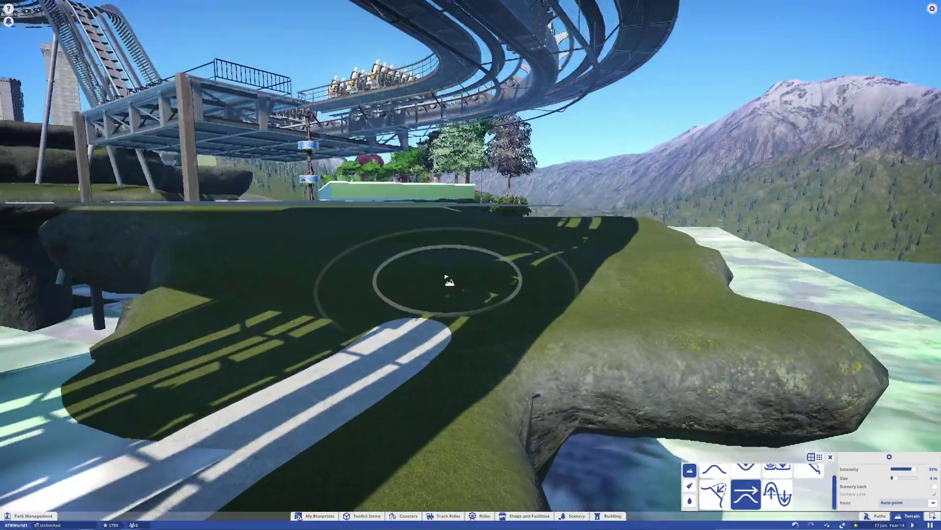
scroll(678, 300, up, 5)
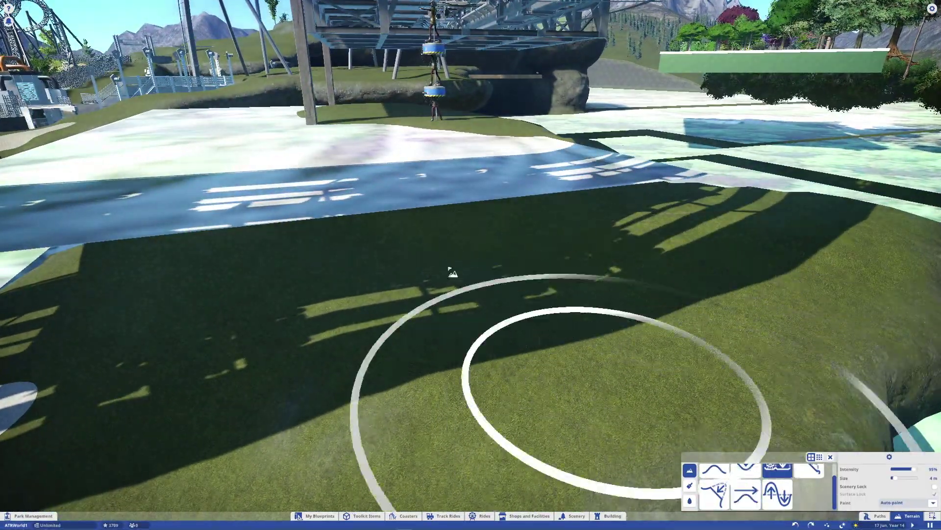
key(e)
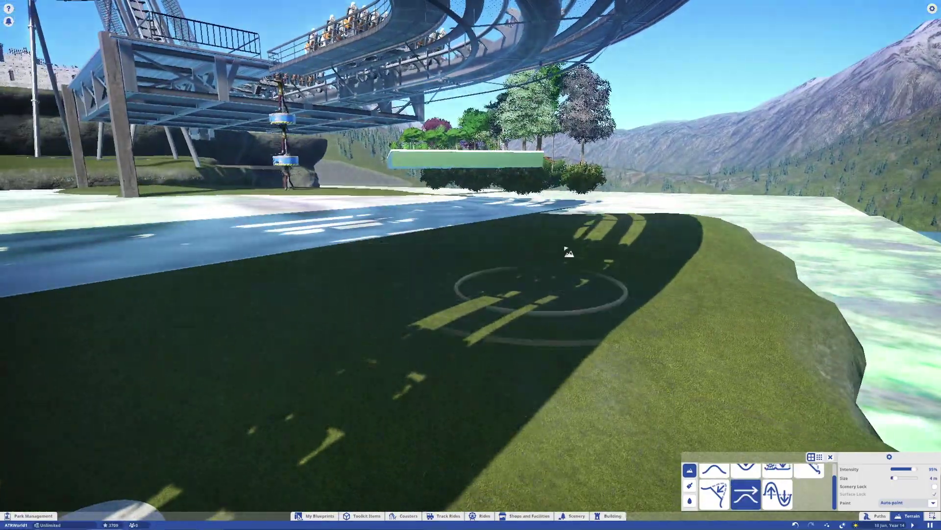
scroll(505, 223, down, 8)
Extend the 2 m wide footpath across the flattened ground under the coaster curve toward the station
key(p)
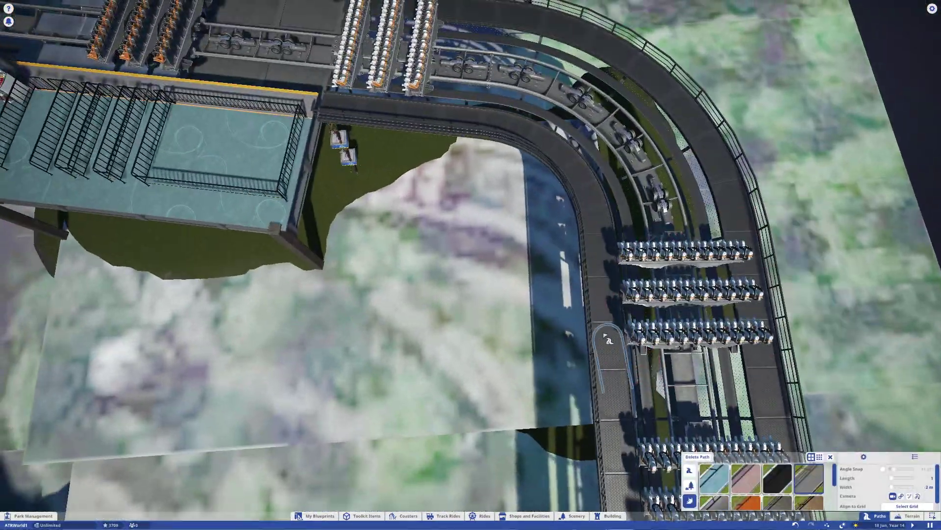
scroll(471, 294, up, 2)
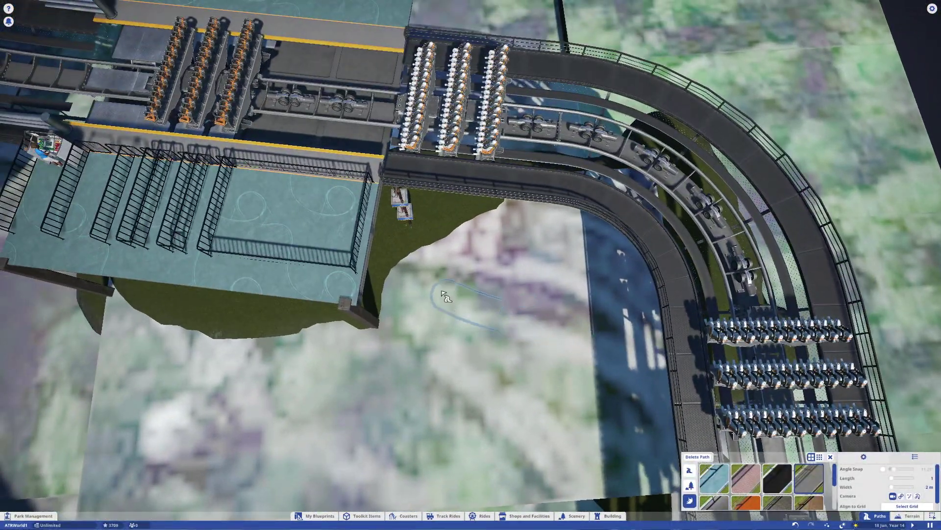
scroll(393, 297, down, 5)
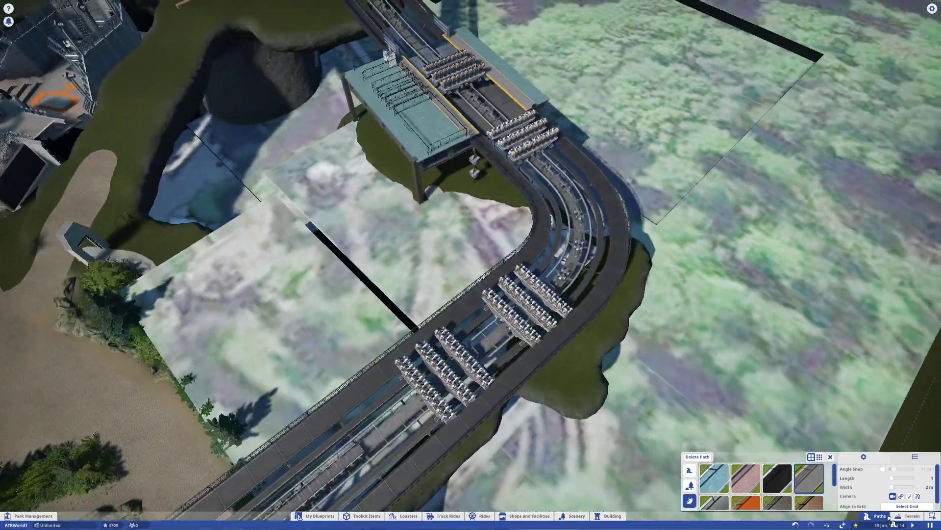
Lower the two projection screens beside the coaster station so the terrain and footpath lie above them
click(387, 236)
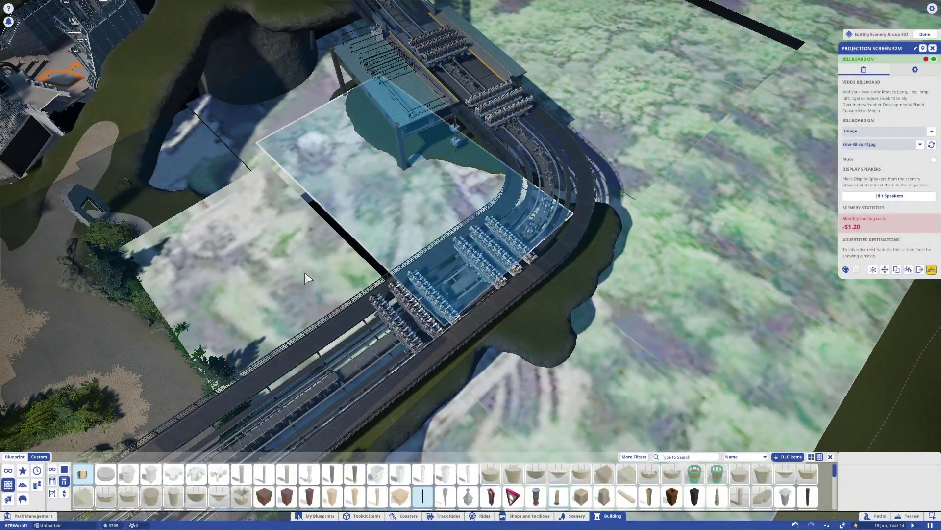
right_click(305, 273)
scroll(305, 273, up, 6)
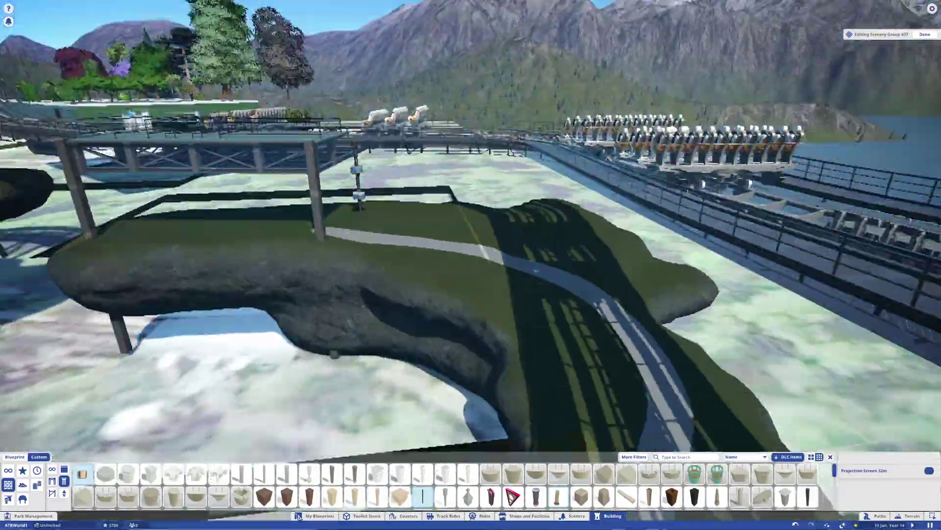
Extend the metal railing along the outer edge of the footpath as far as the coaster supports
key(w)
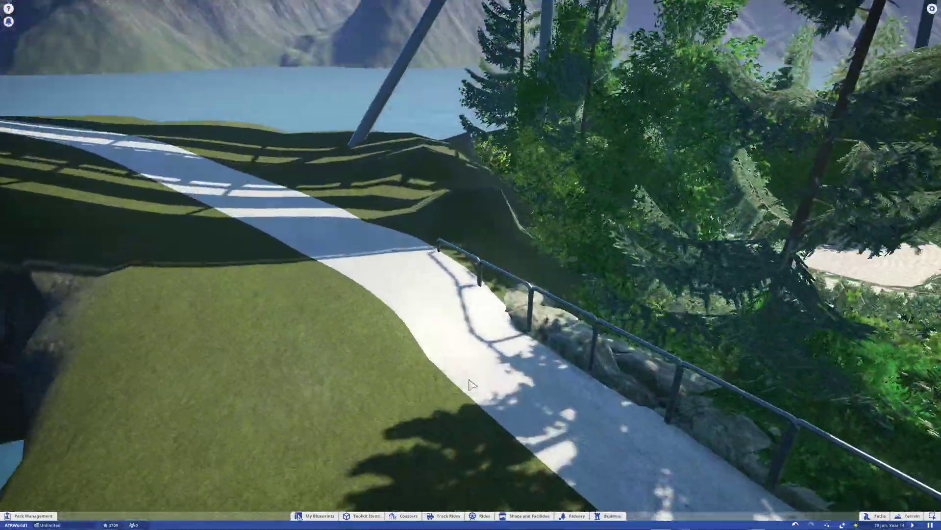
click(877, 515)
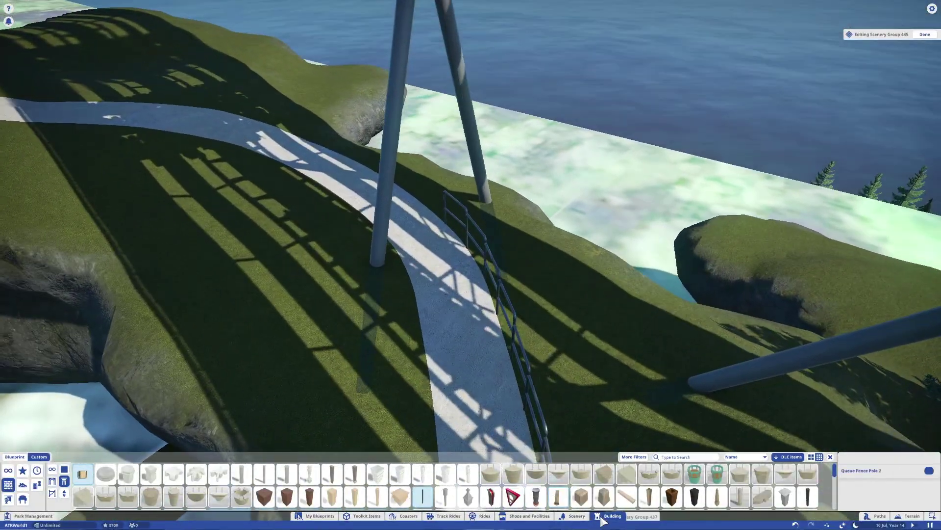
Duplicate the end section of the footpath railing onto the grass and separate the copy into its own scenery group
click(455, 274)
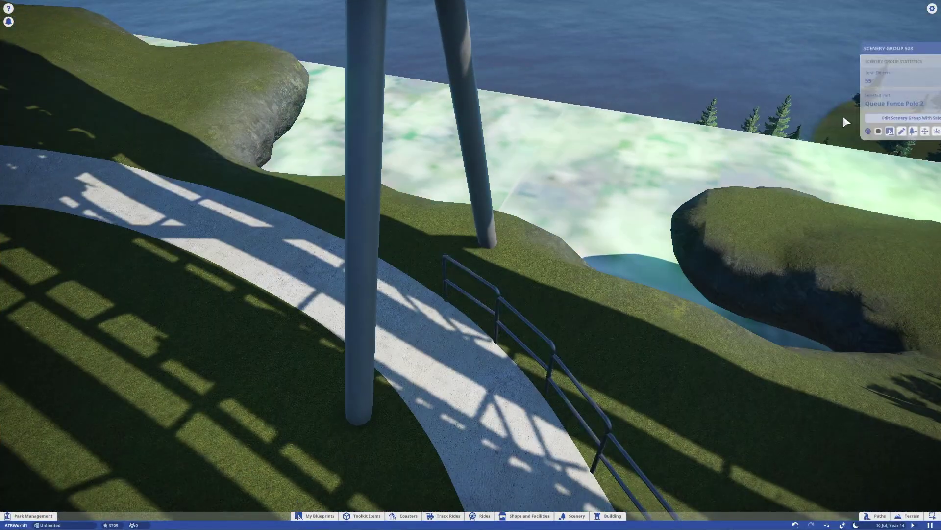
click(849, 117)
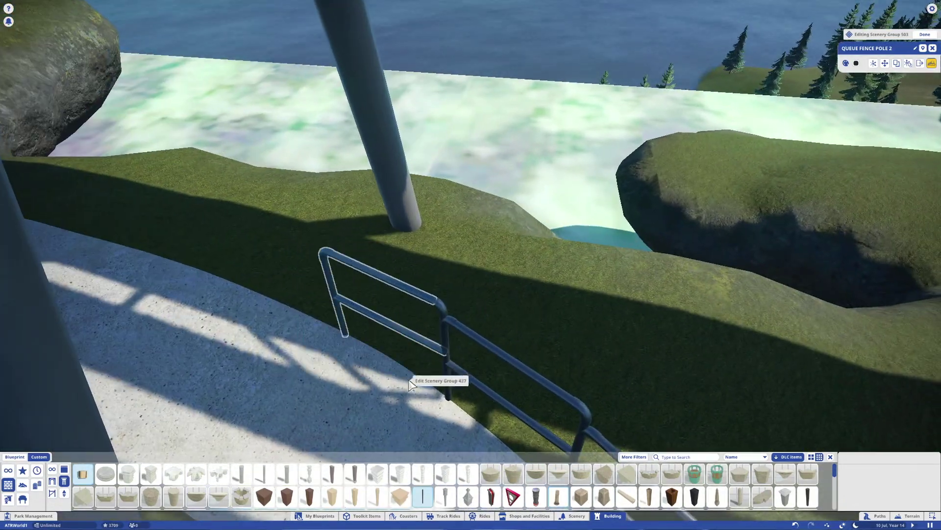
key(z)
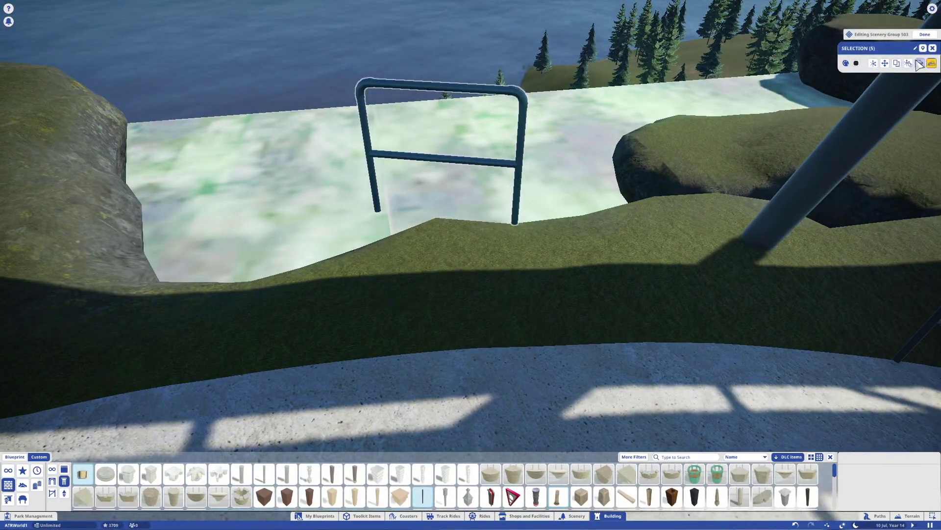
click(919, 64)
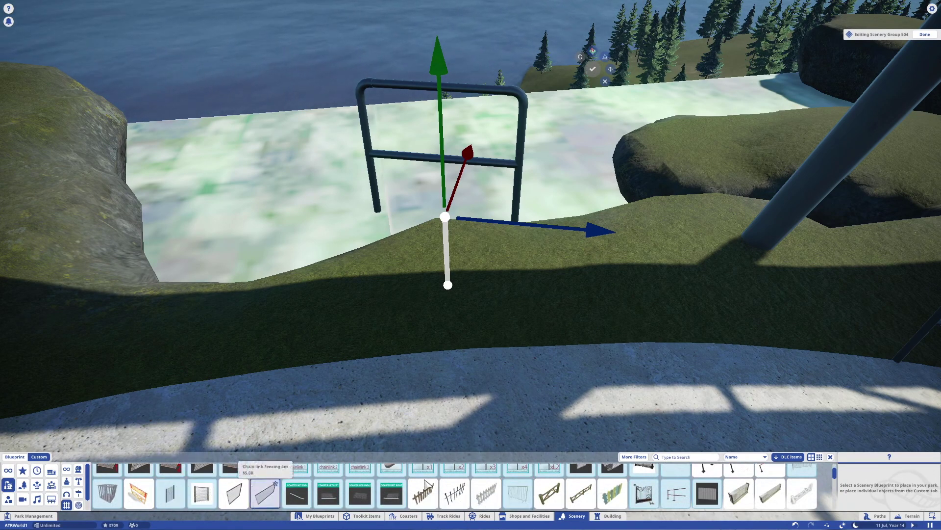
Try Low Fence 1m, Railing Flat, Slope Net 1.5M and Chain Link Fencing 2m as infill for the separate railing section
scroll(571, 500, down, 1)
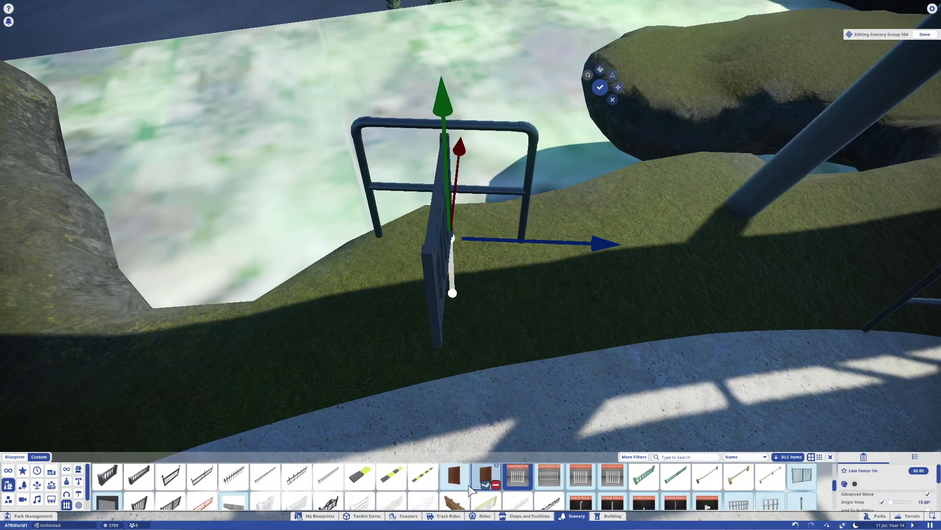
scroll(539, 490, down, 1)
click(738, 482)
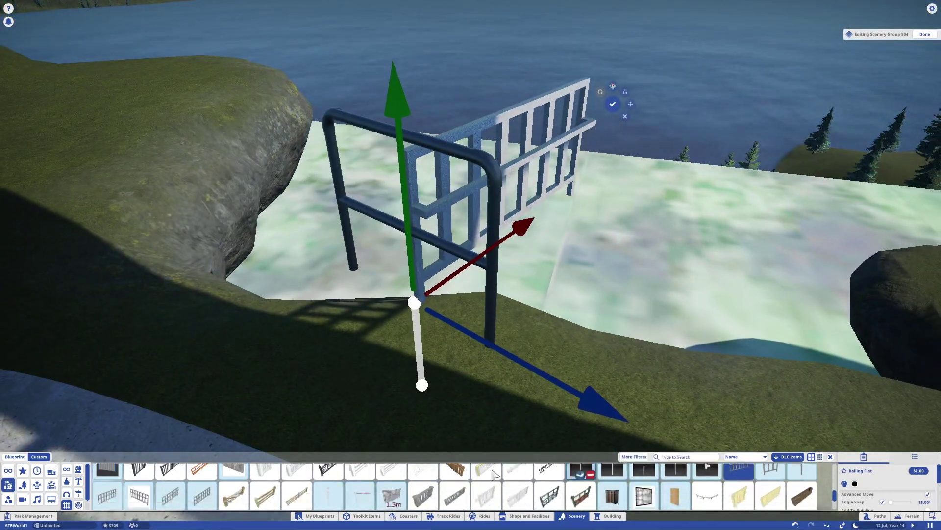
click(391, 499)
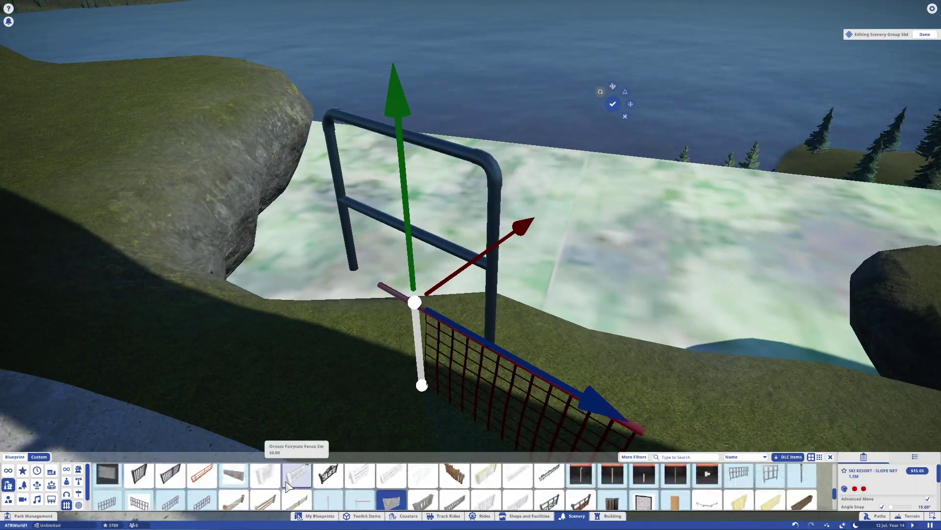
click(196, 487)
scroll(197, 487, down, 1)
click(169, 466)
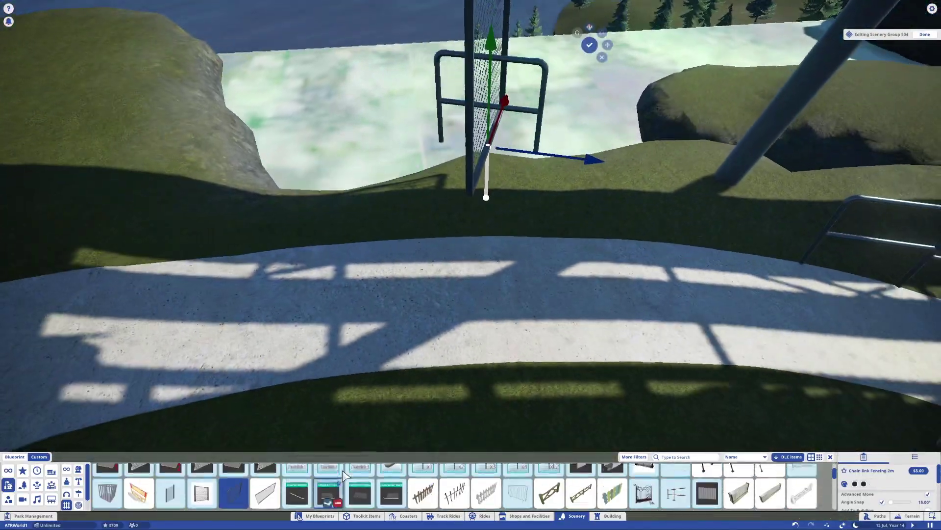
scroll(107, 478, up, 1)
Try filling the railing frame with 1x1 Net panels rotated upright between its posts
click(108, 479)
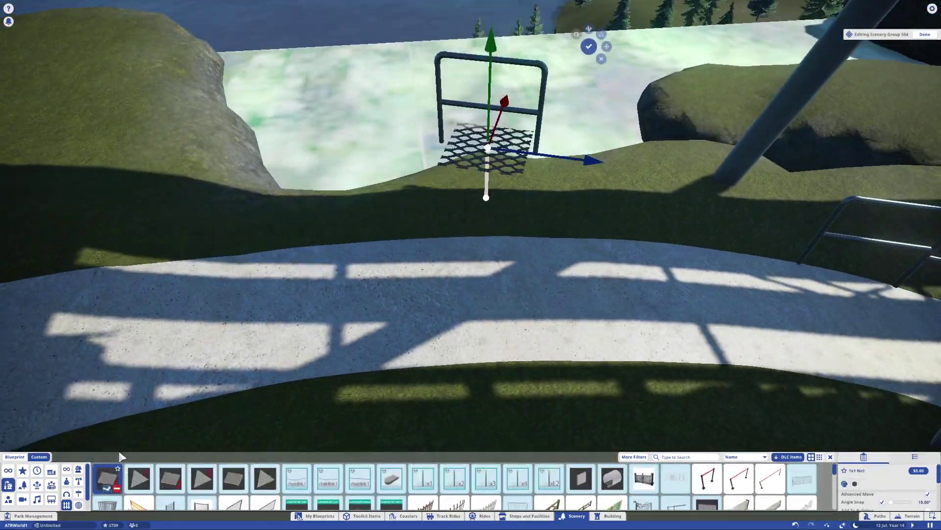
key(q)
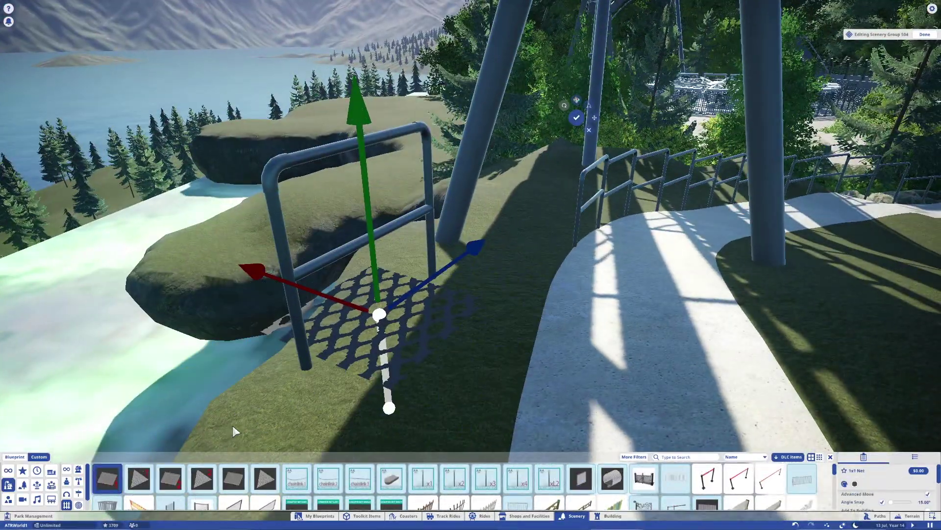
drag(286, 403, 347, 84)
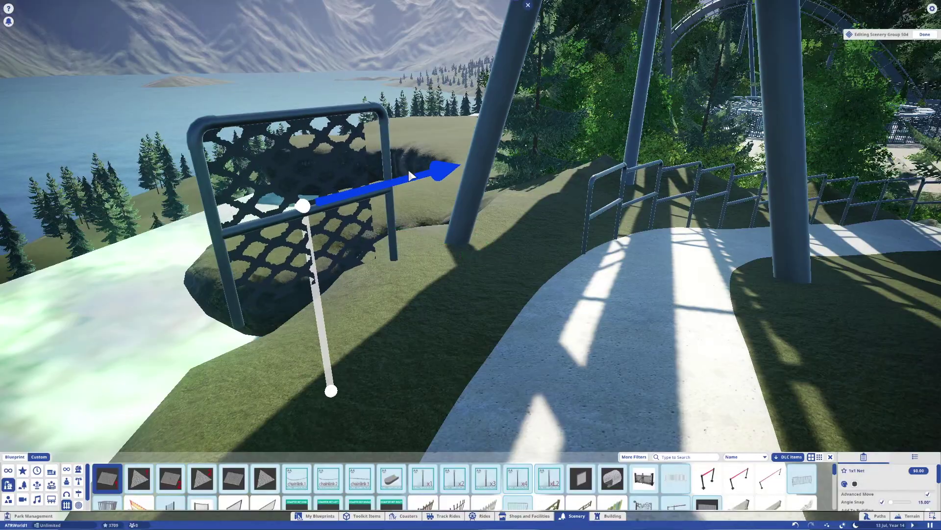
click(323, 168)
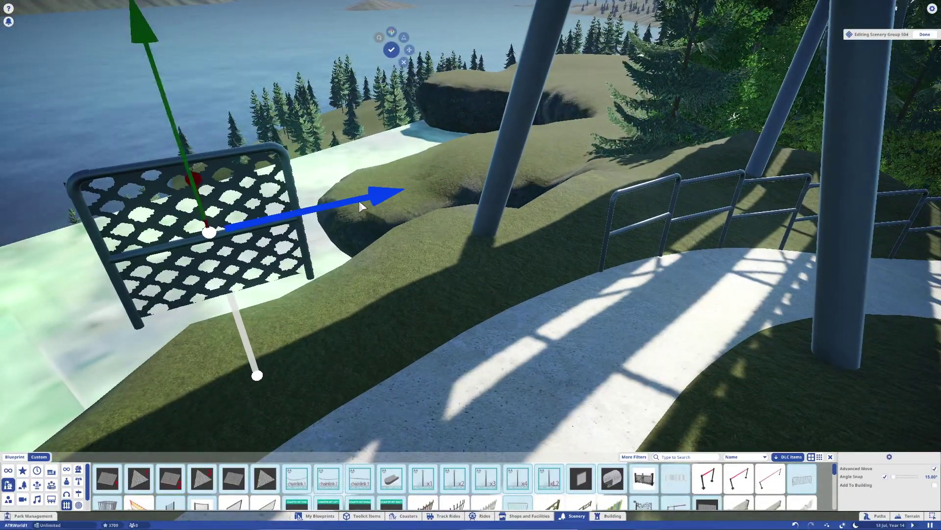
key(q)
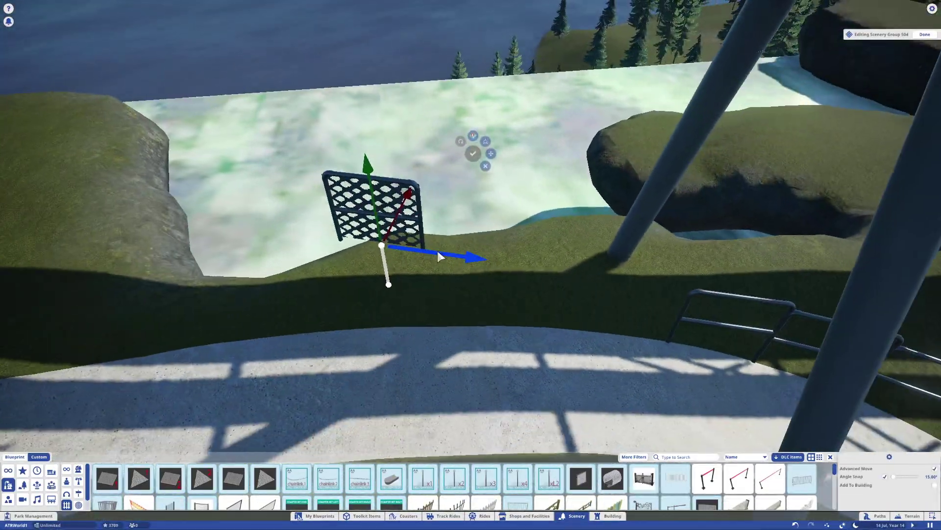
click(519, 229)
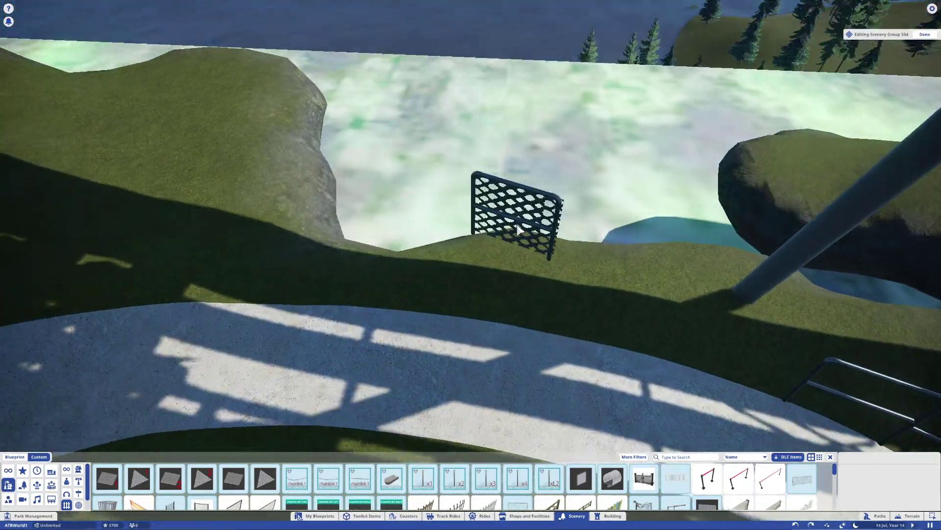
Remove the net panels from the railing frame and try a Cedar Fair-nce (2m) panel in their place
click(475, 226)
scroll(282, 486, down, 1)
click(170, 492)
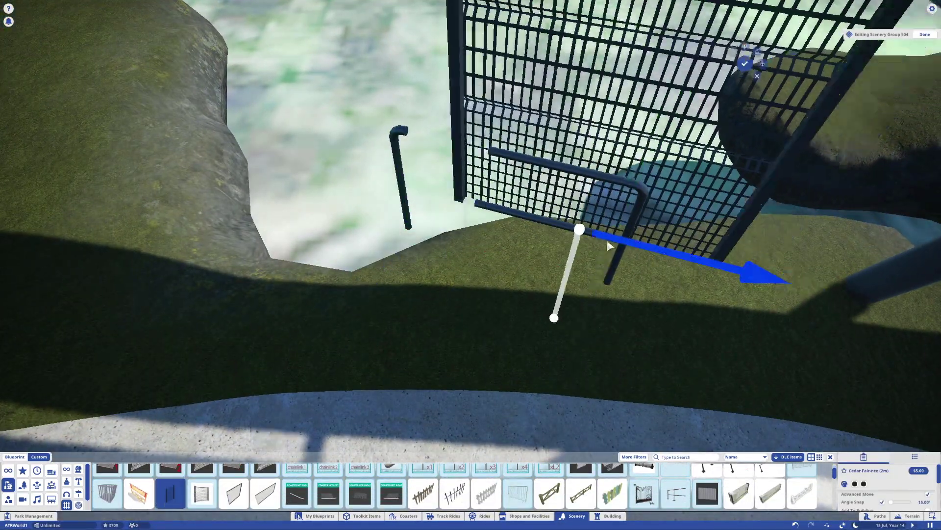
click(490, 255)
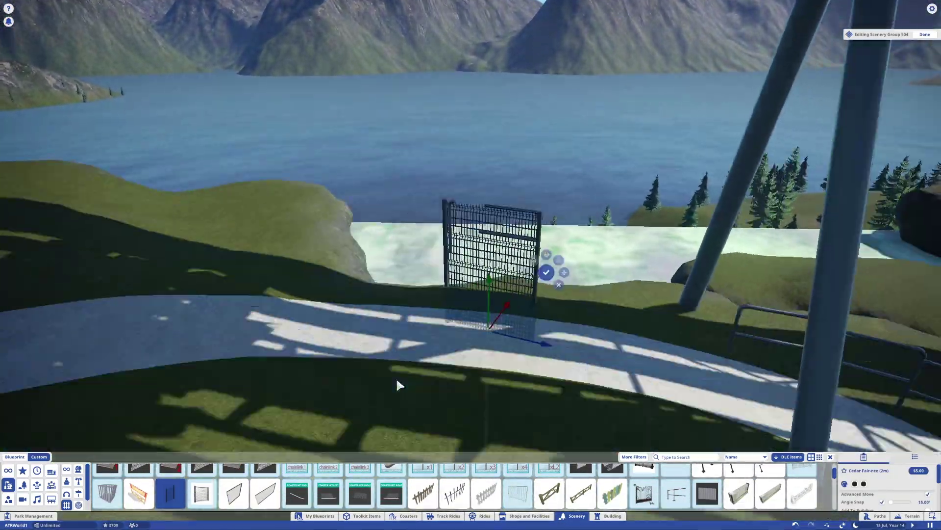
Fit a Coaster Safety Net Loose panel upright inside the separate railing frame and join its rails up to the posts
click(360, 492)
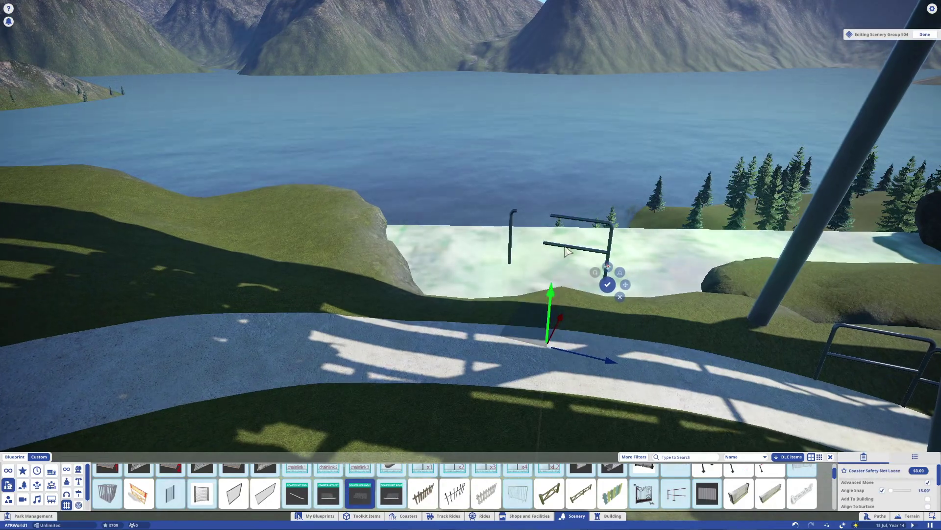
scroll(459, 393, up, 3)
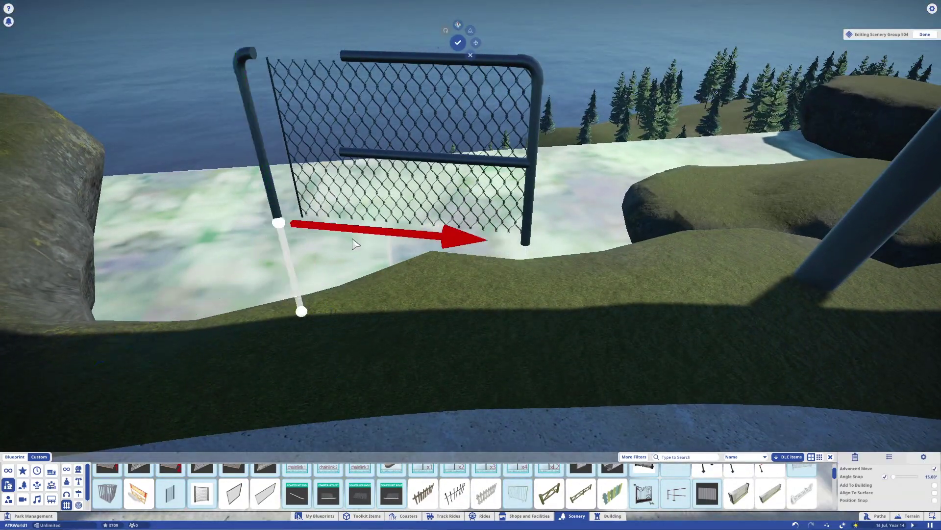
drag(396, 160, 400, 283)
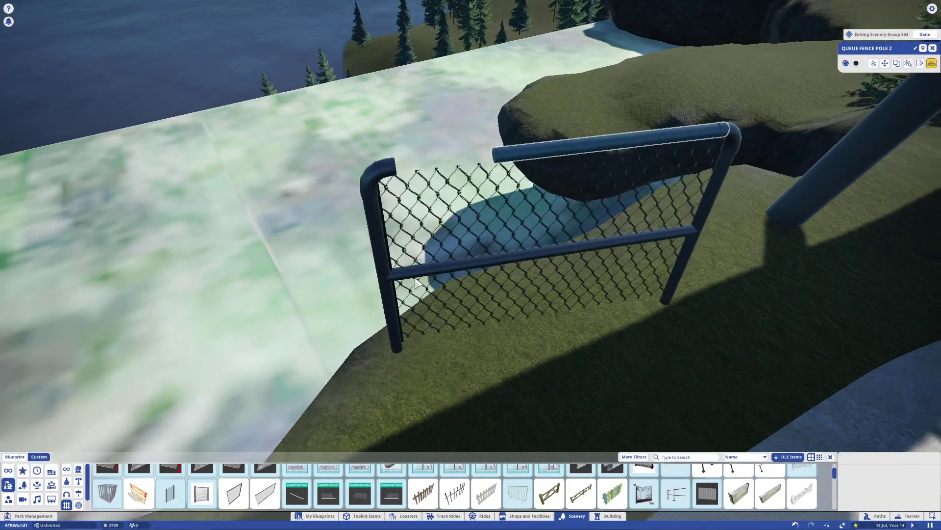
drag(514, 183, 603, 242)
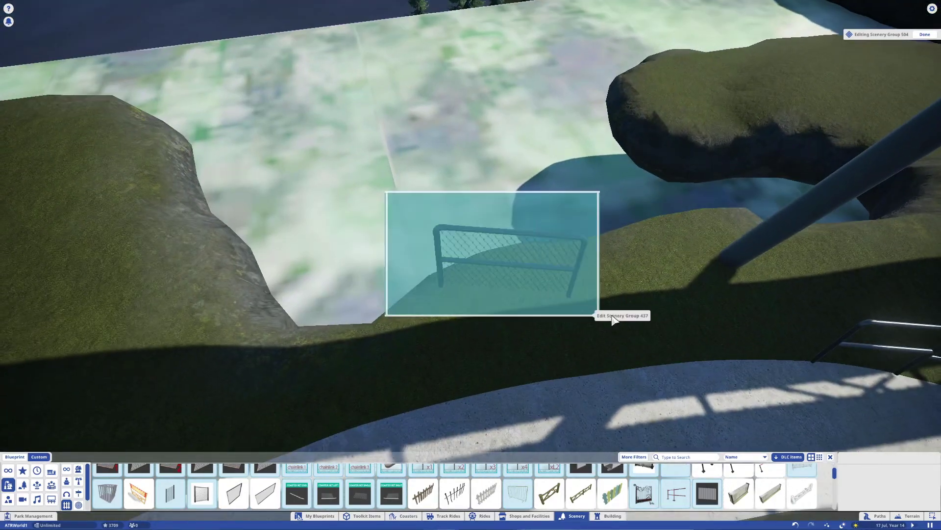
Copy the net-filled railing section to the end of the footpath railing and place an Archer Shooting figure on the path
click(582, 304)
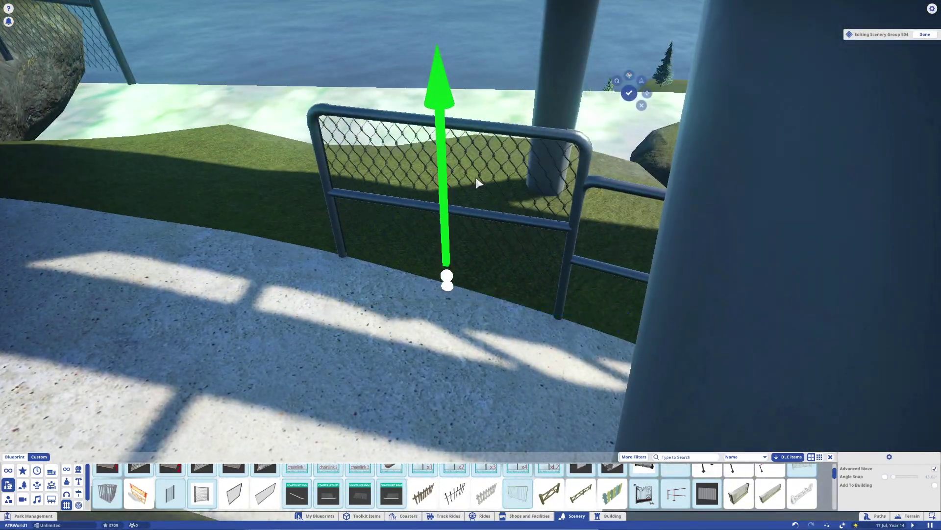
drag(478, 183, 478, 235)
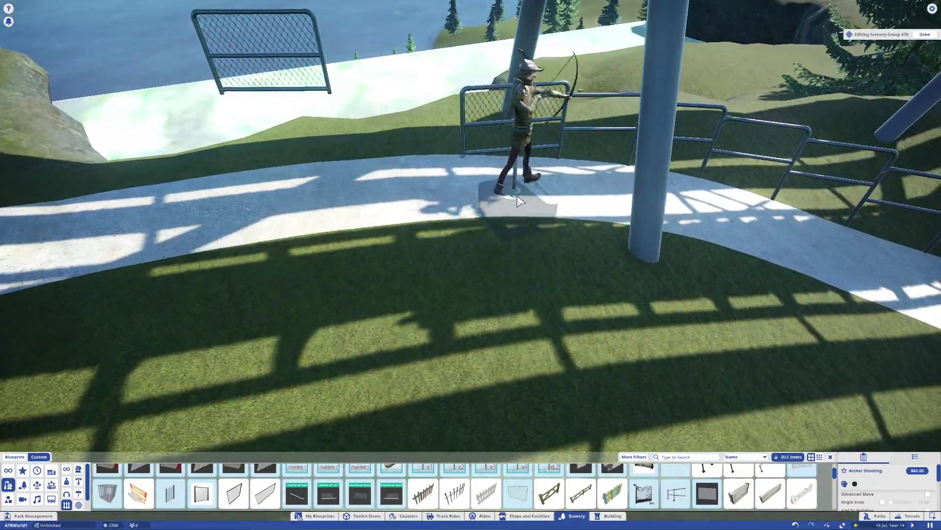
click(464, 251)
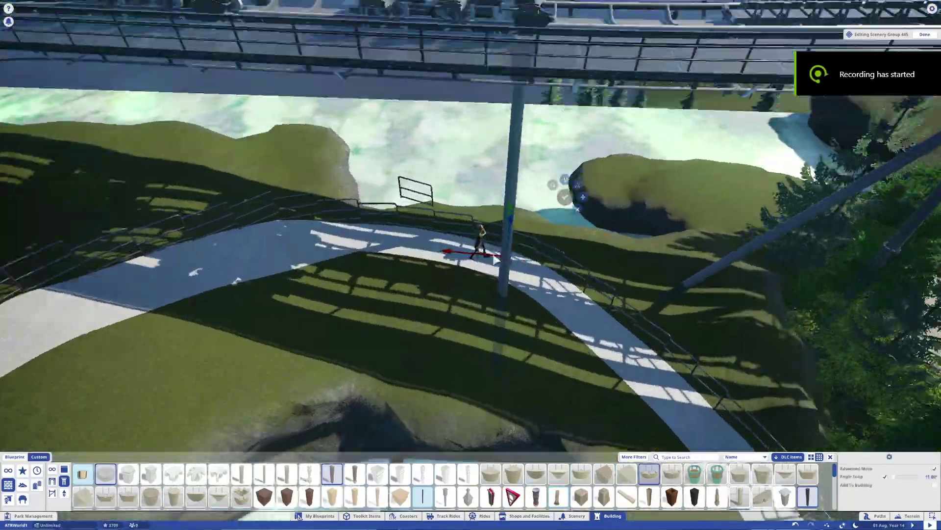
Reposition the coaster support assembly beneath the station curve along the footpath
scroll(486, 255, up, 10)
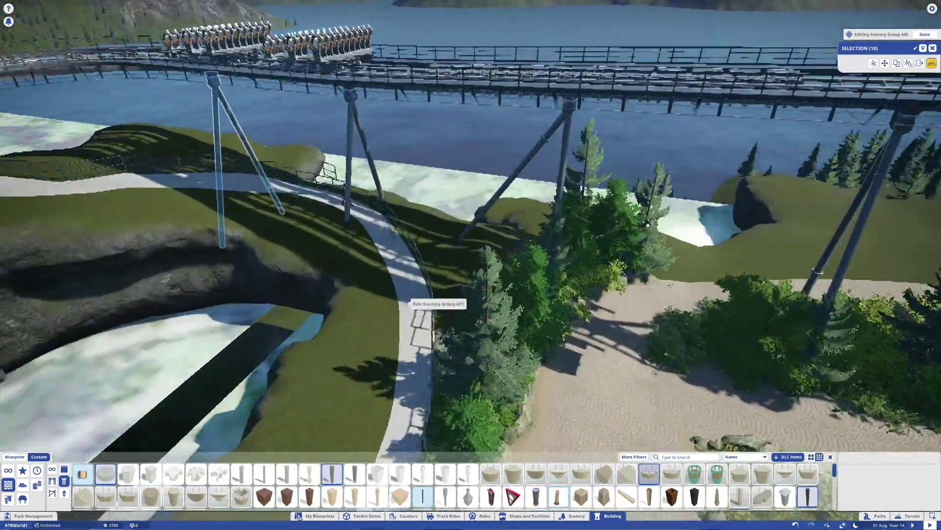
scroll(547, 156, up, 3)
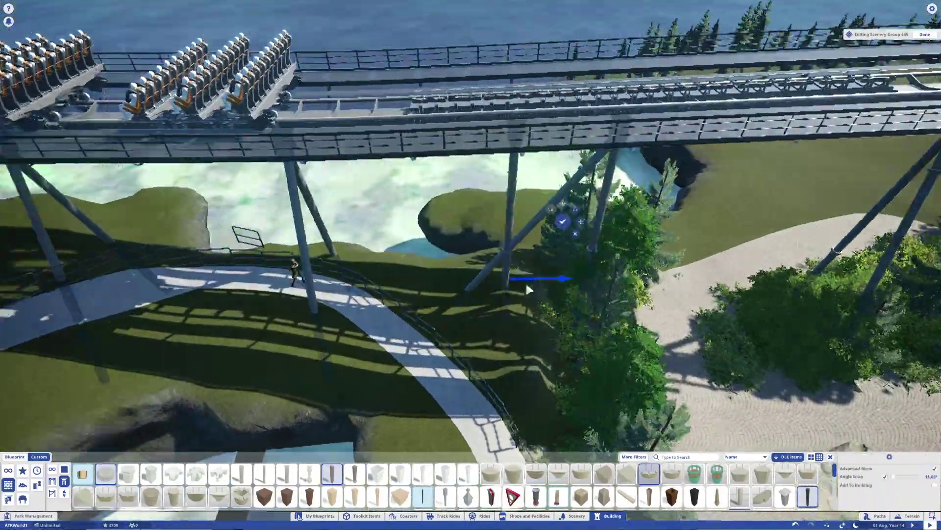
key(z)
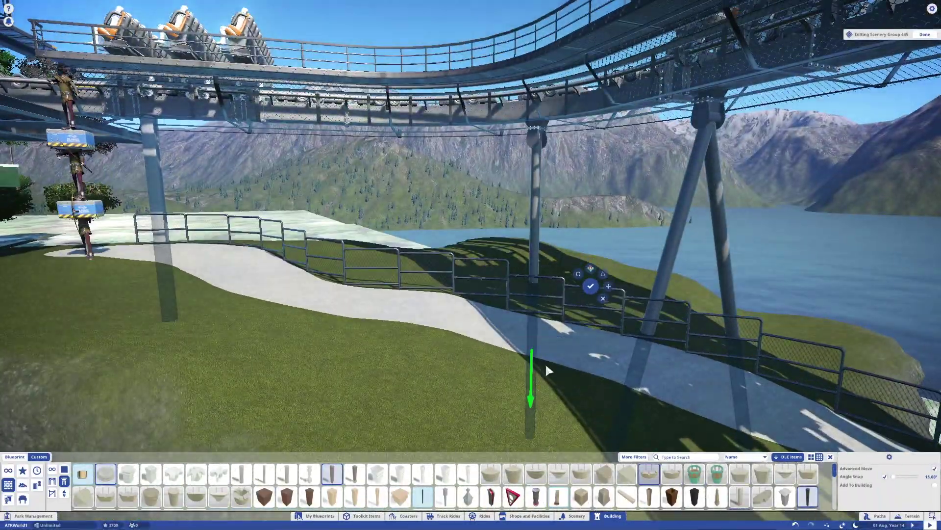
Duplicate the single support column with its head and move the copy beneath the track towards the station end of the curve
scroll(549, 370, down, 5)
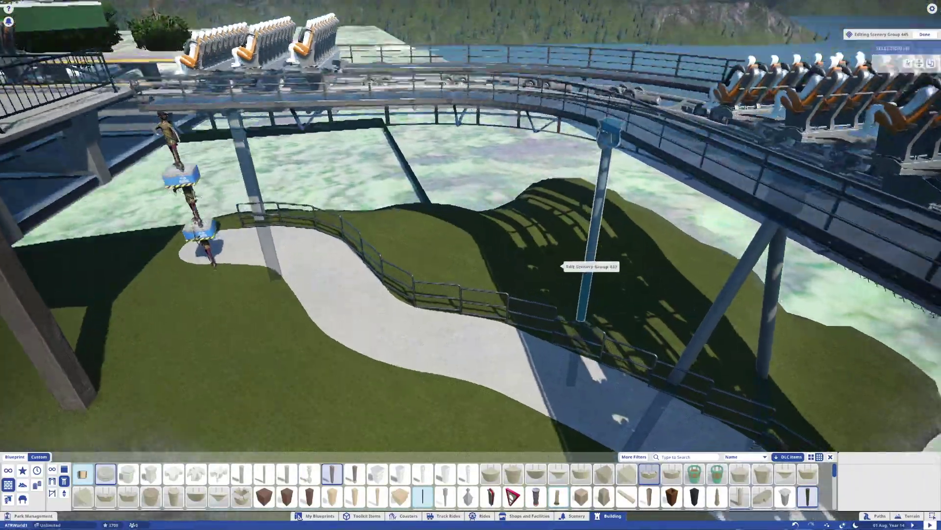
scroll(387, 296, down, 10)
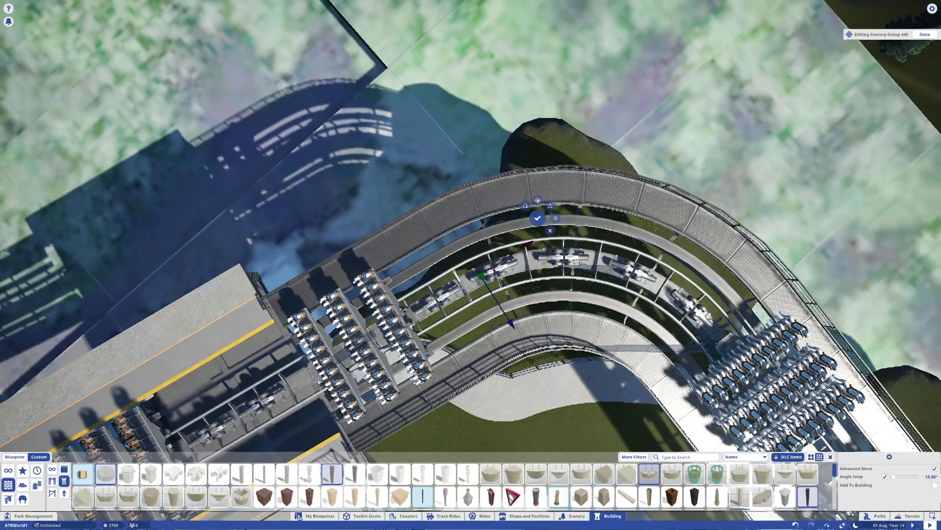
key(q)
scroll(529, 312, up, 5)
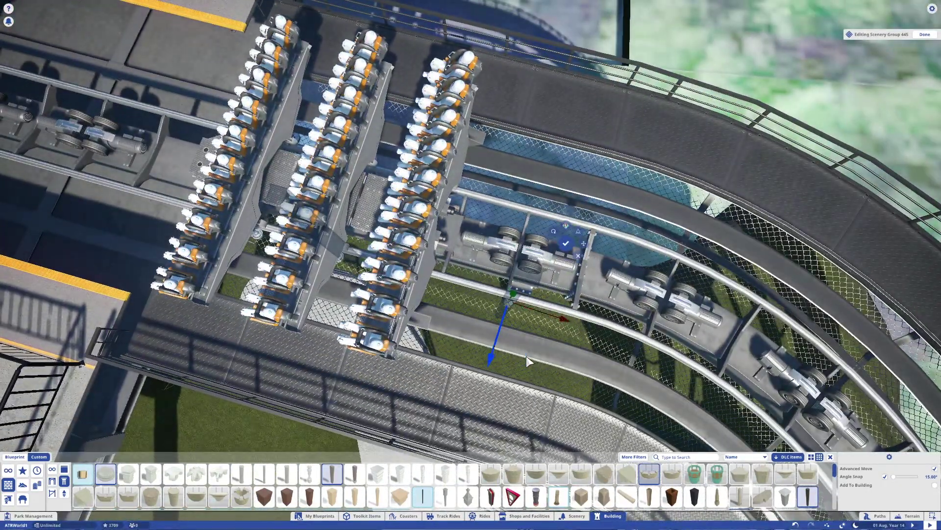
scroll(521, 369, up, 10)
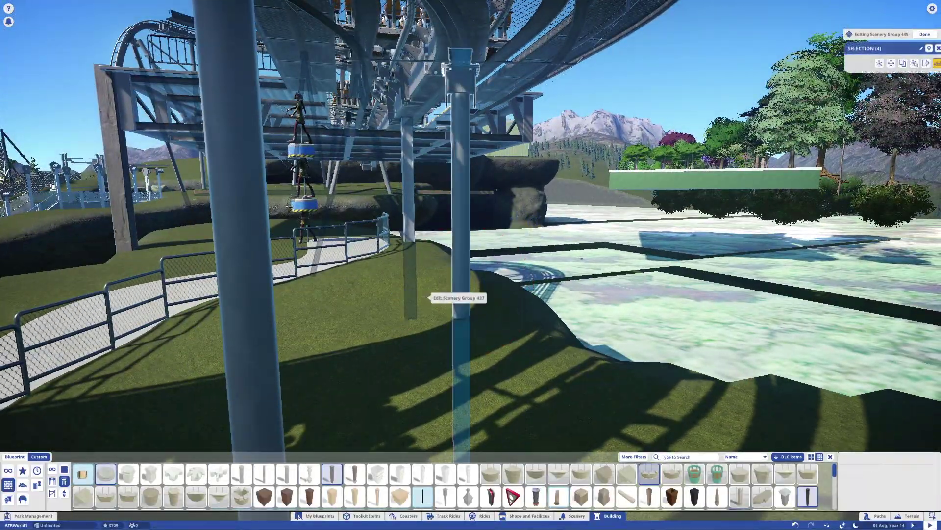
Shift the four-piece support column under the track beside the station and rotate it to match the track's direction
scroll(429, 297, down, 10)
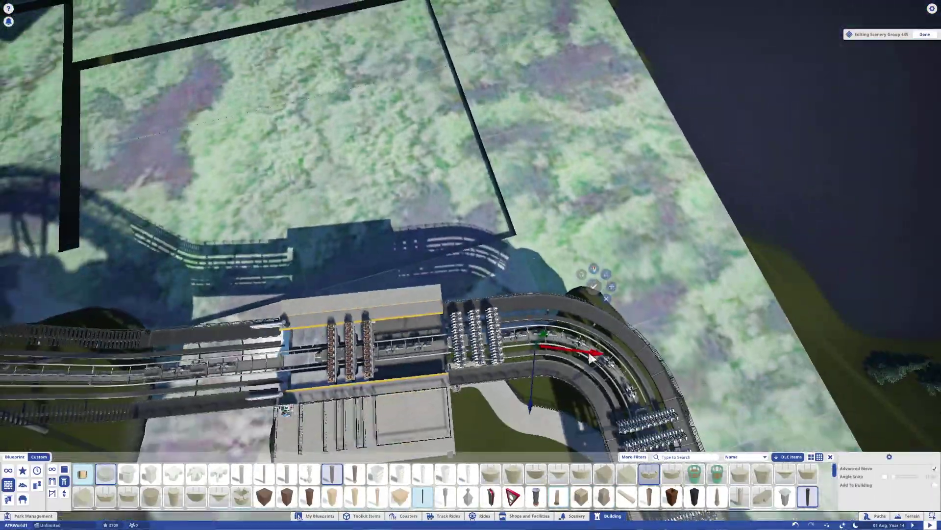
scroll(591, 357, up, 4)
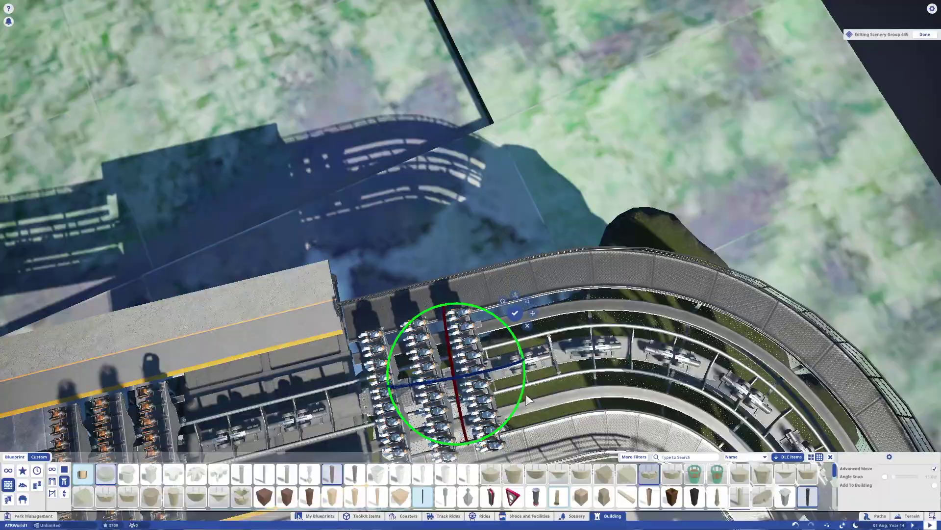
scroll(527, 400, down, 3)
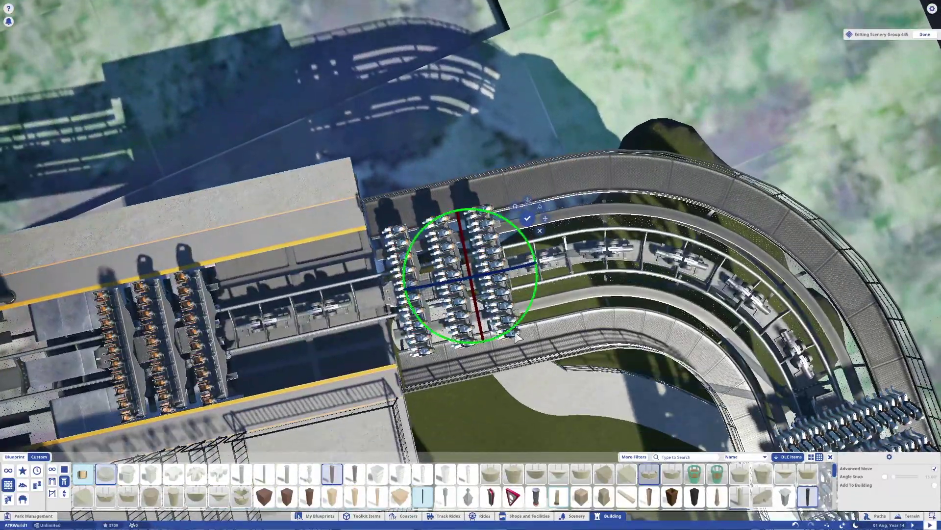
scroll(527, 400, up, 10)
Select the four-piece support head and place a copy under the middle of the curve, turned square to the track
click(515, 204)
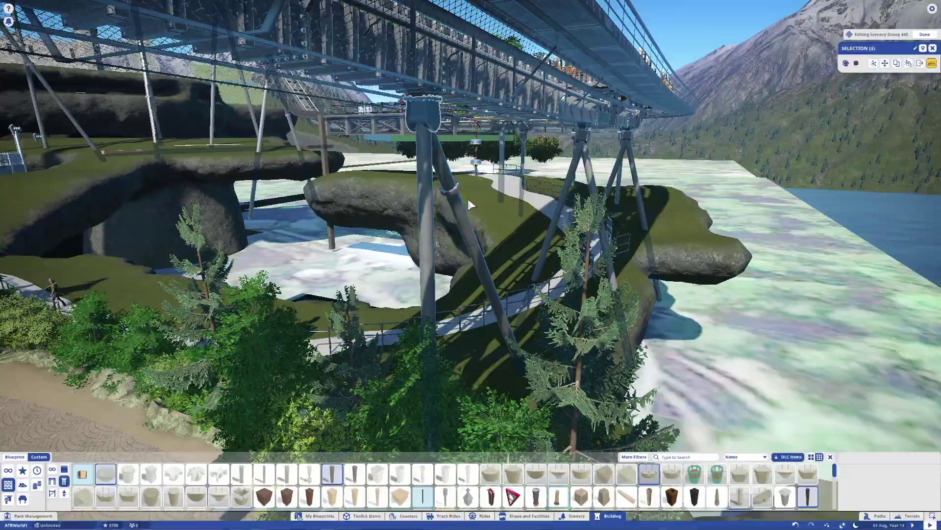
click(464, 128)
scroll(463, 129, down, 5)
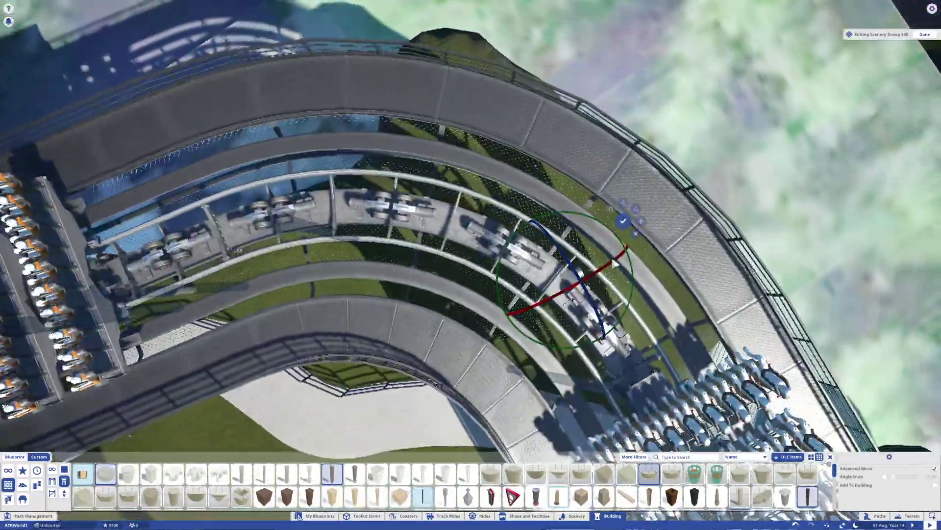
scroll(524, 256, up, 5)
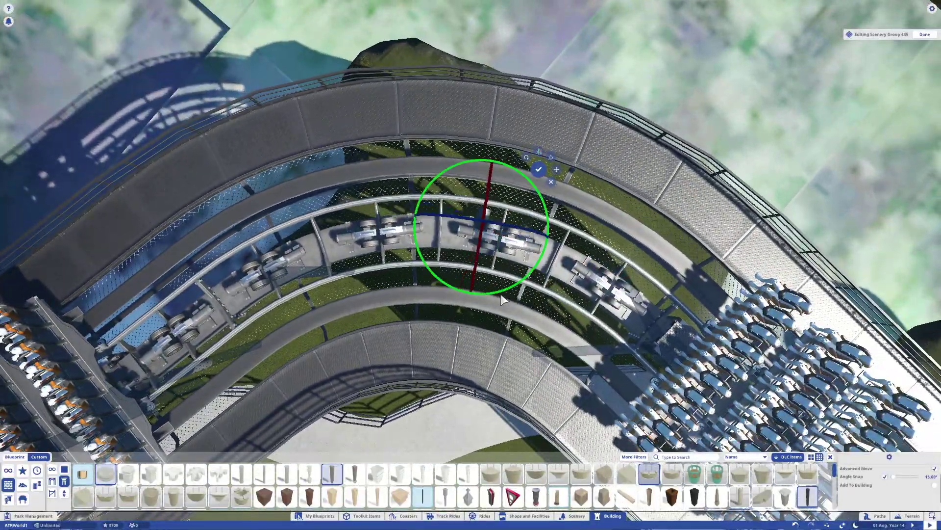
scroll(689, 254, up, 3)
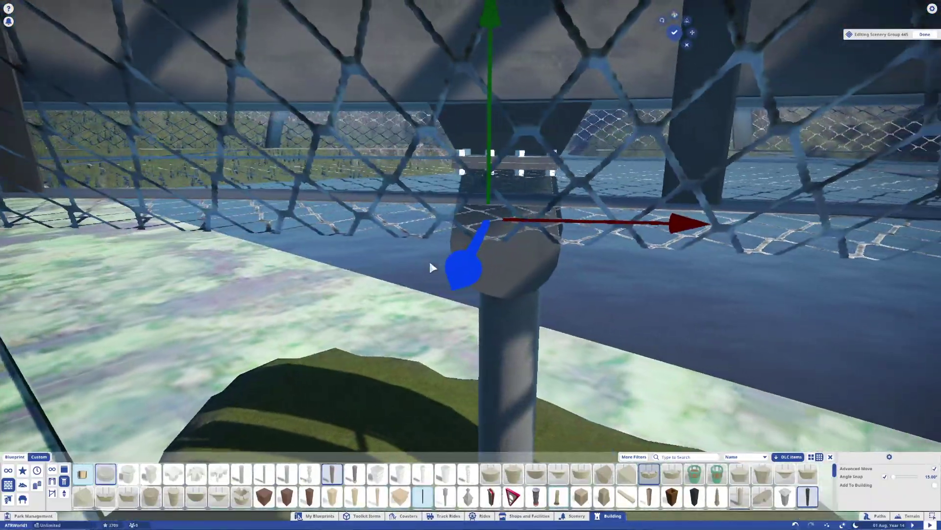
Rotate and shift the next support head so its bolted plate lines up with the track beam above its column
scroll(689, 254, down, 4)
click(678, 267)
scroll(544, 207, down, 5)
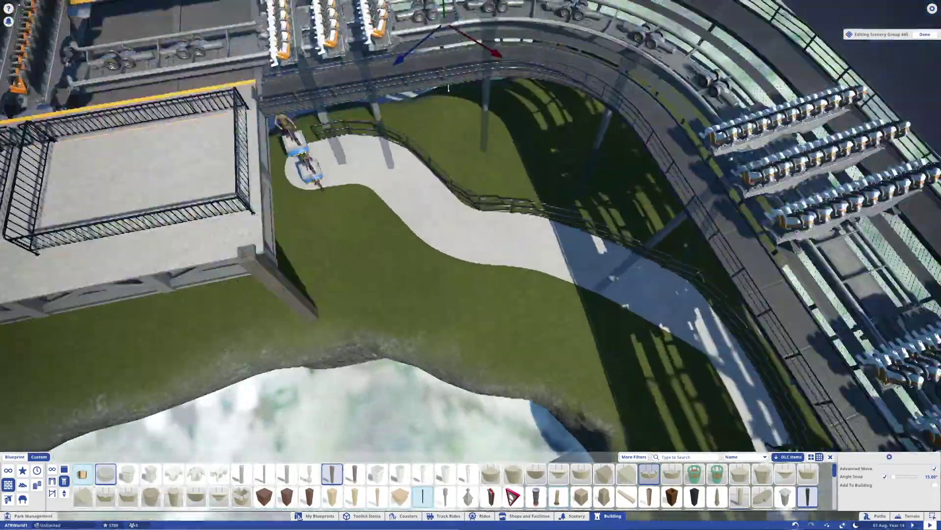
scroll(495, 230, up, 5)
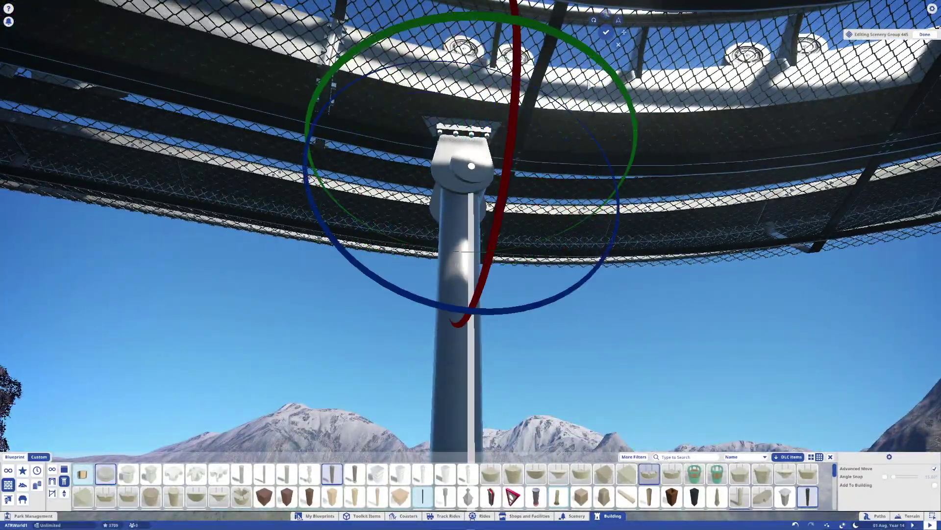
key(space)
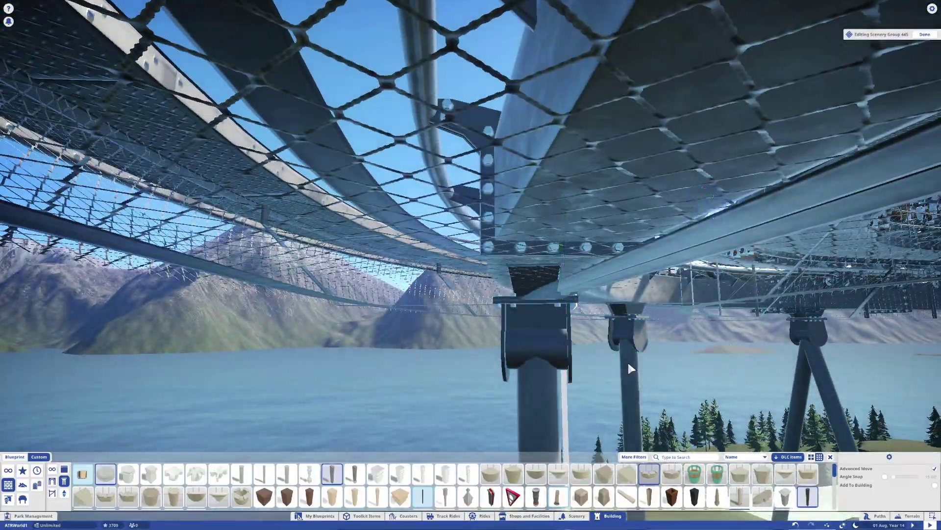
key(space)
Move the support head onto the column by the station end of the path and rotate it in line with the track
scroll(691, 358, down, 5)
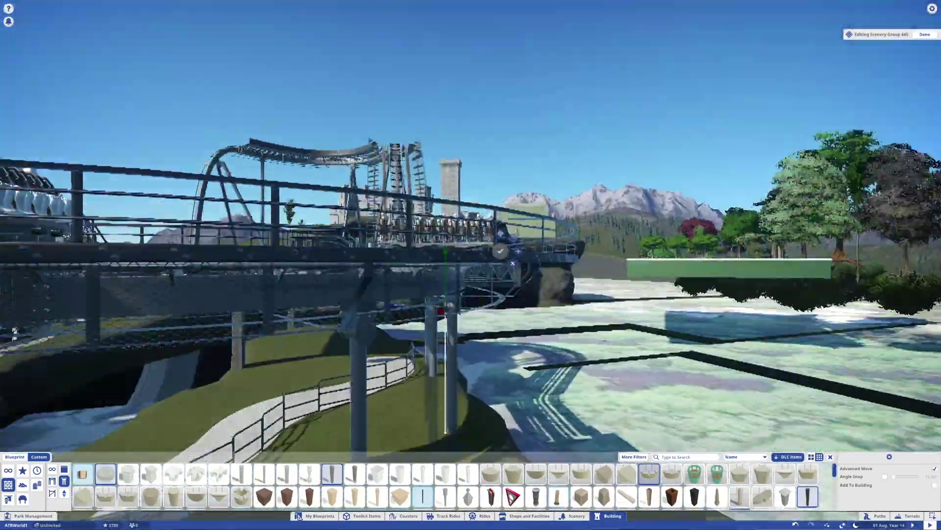
scroll(508, 331, down, 4)
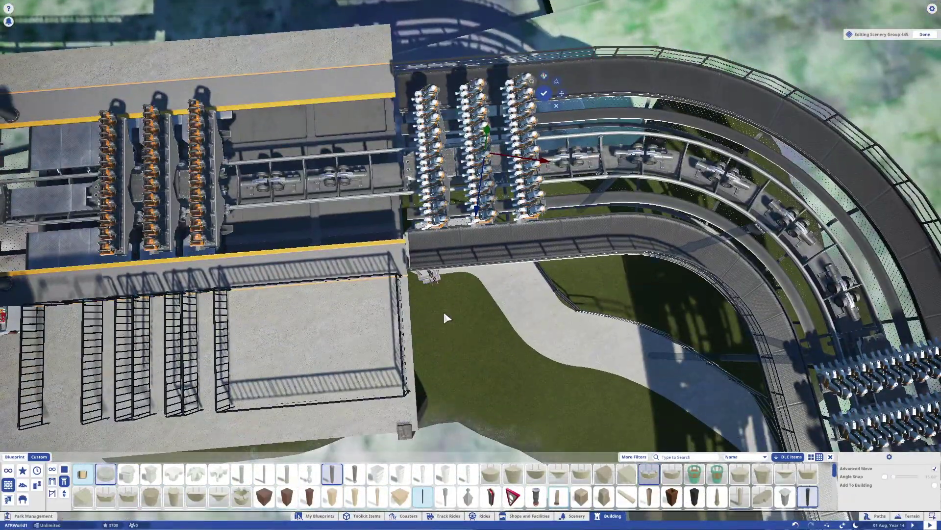
scroll(443, 310, up, 5)
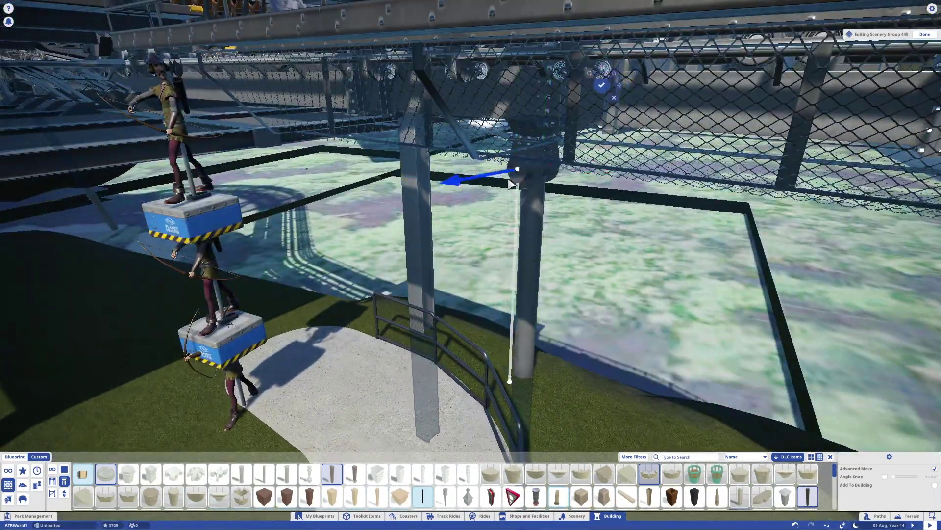
scroll(511, 183, up, 4)
key(space)
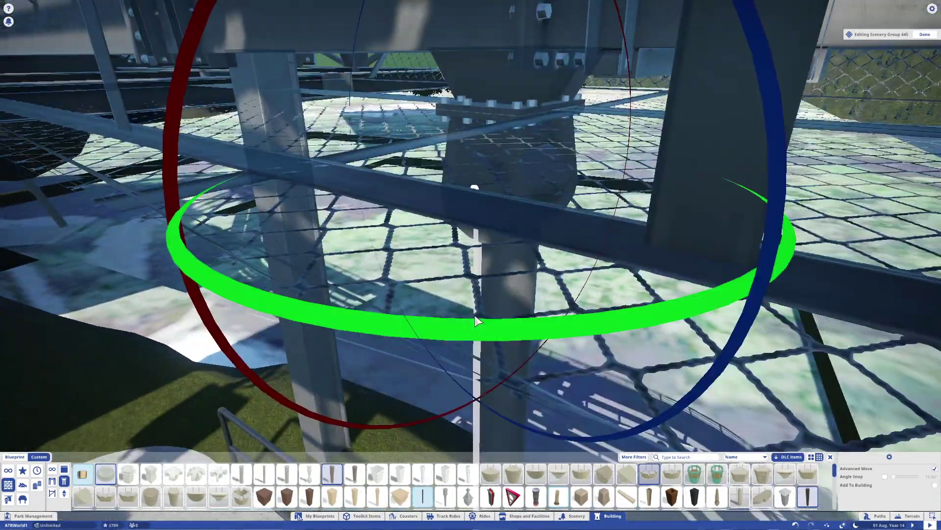
key(space)
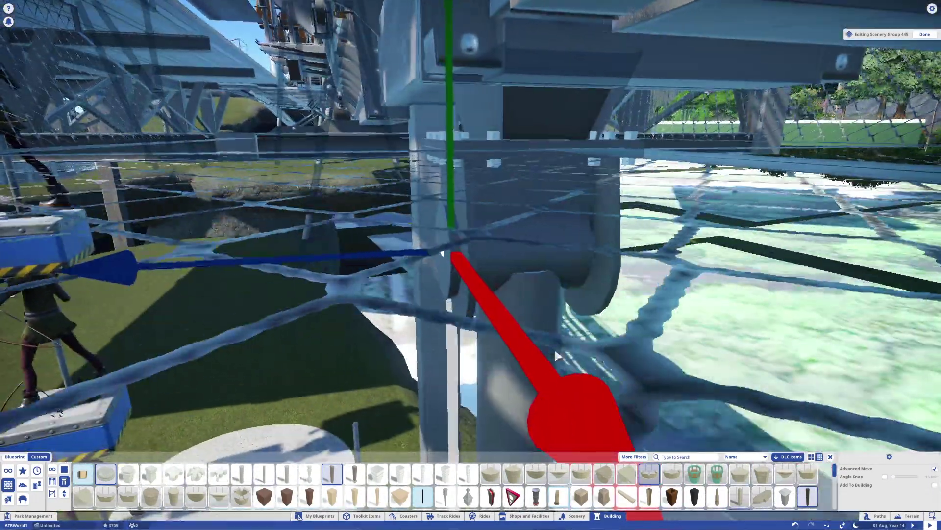
key(space)
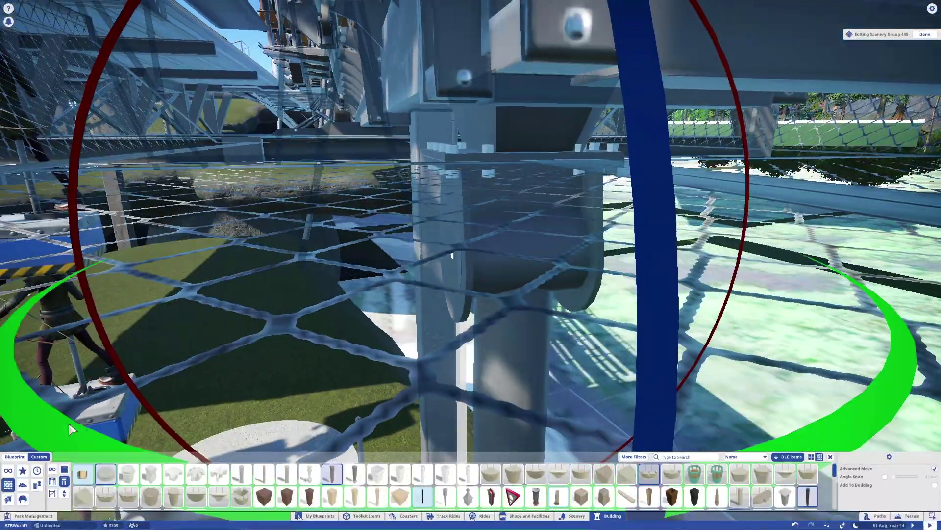
key(Escape)
Add a Coaster Support 1 Small 4m as a slanted brace from the station-end column's head down to the grass
scroll(343, 294, down, 10)
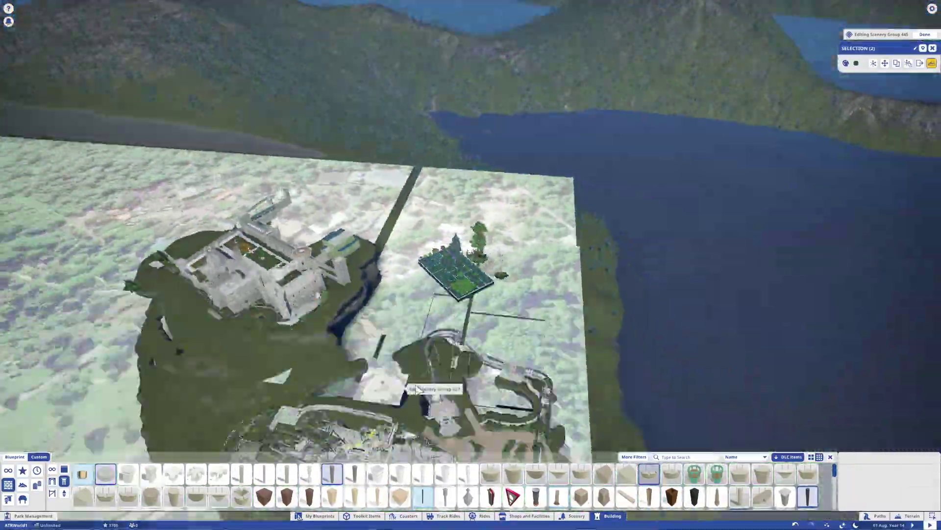
scroll(568, 215, up, 8)
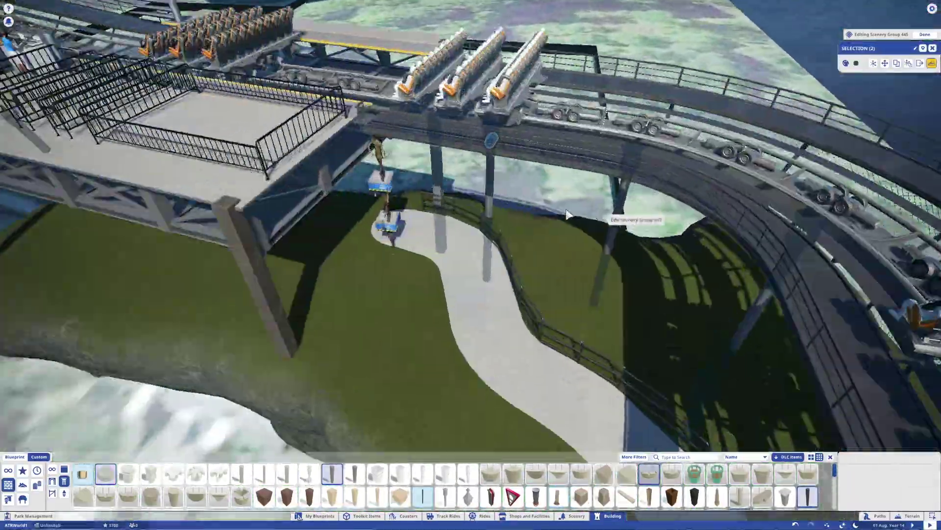
click(568, 214)
scroll(567, 214, up, 6)
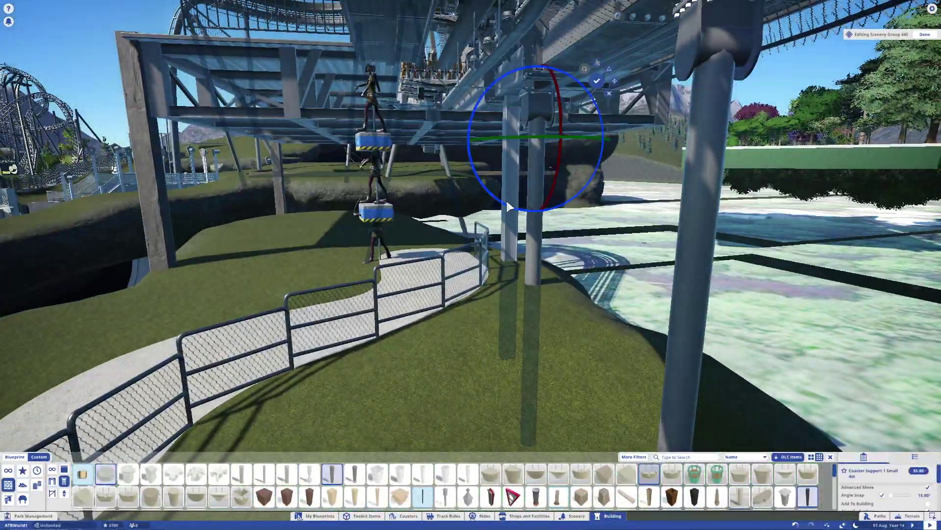
key(space)
scroll(478, 191, up, 3)
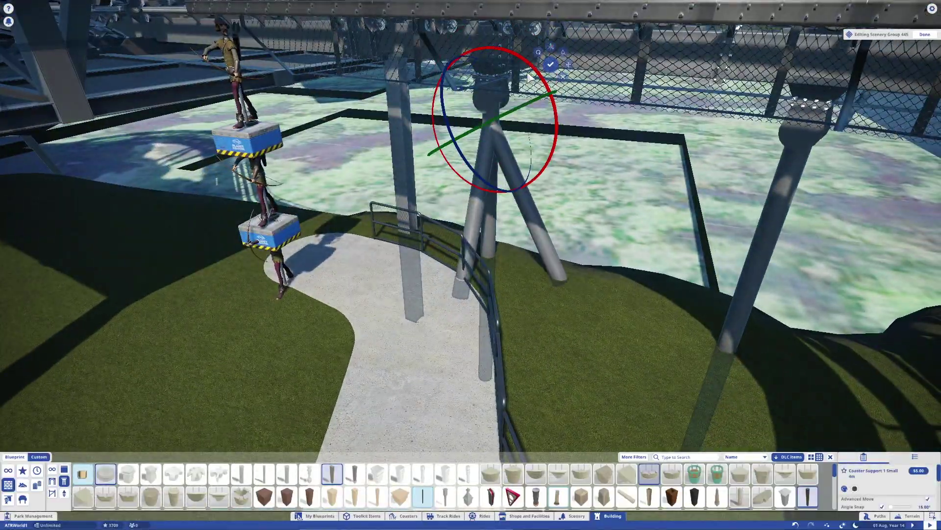
click(531, 78)
scroll(470, 246, down, 6)
scroll(391, 222, up, 6)
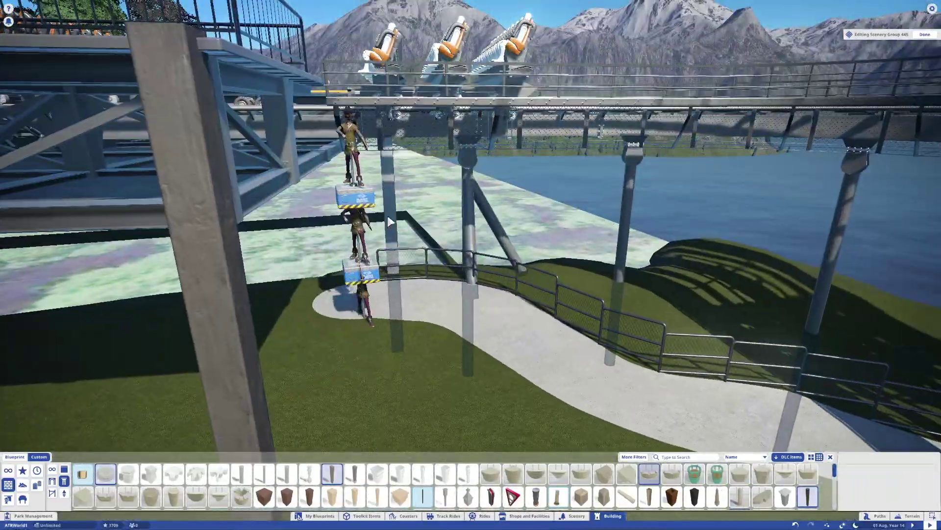
Select the two square girder columns beneath the curve and place a copy of them outside the outer walkway
scroll(391, 222, down, 5)
click(533, 304)
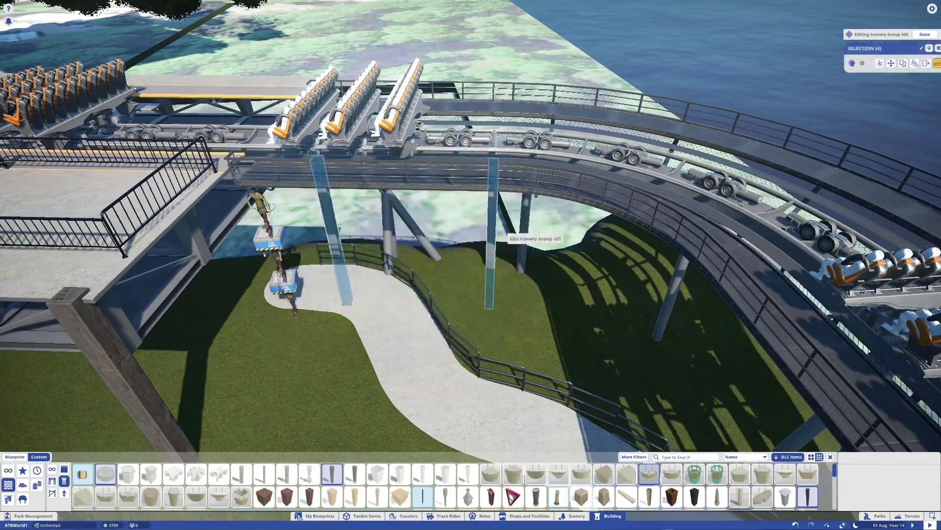
click(490, 238)
scroll(292, 271, down, 5)
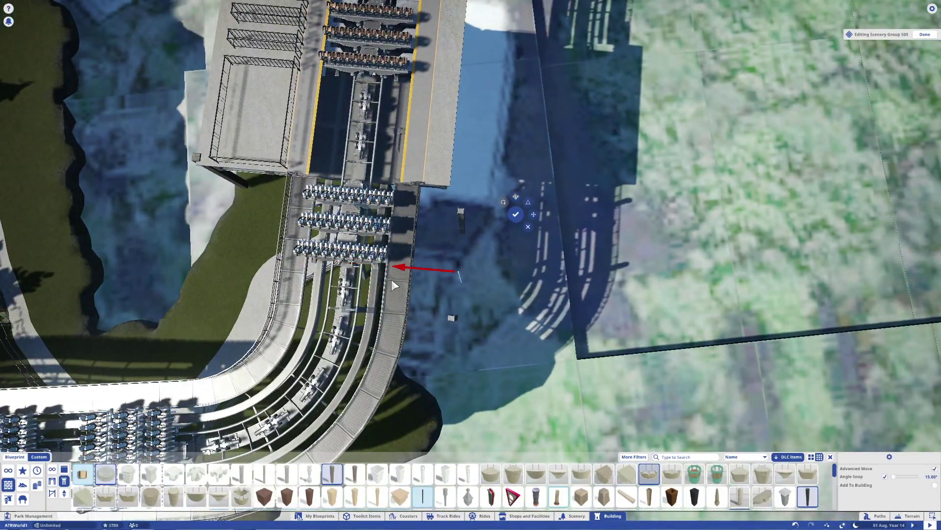
scroll(393, 280, up, 5)
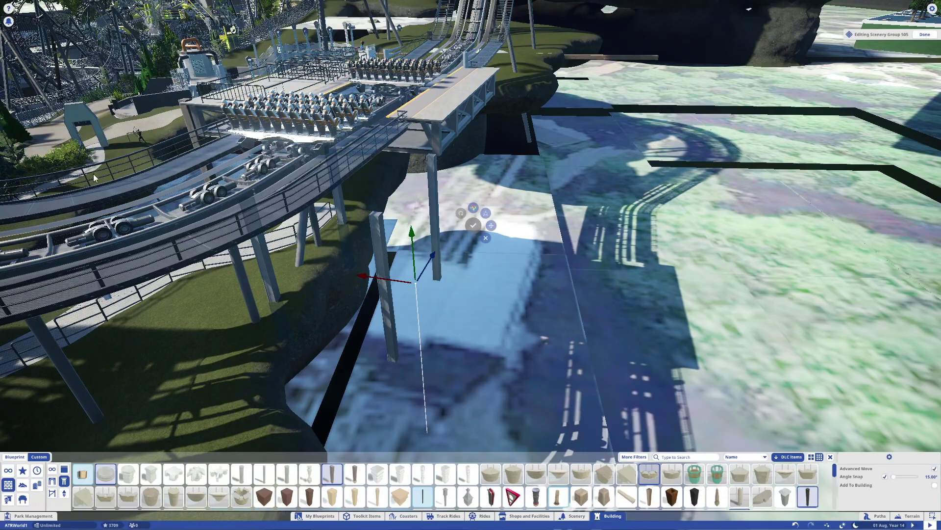
Add an Iron Girder 4m, turn it horizontal and position it as a crossbeam on the nearer outer column
scroll(95, 178, up, 5)
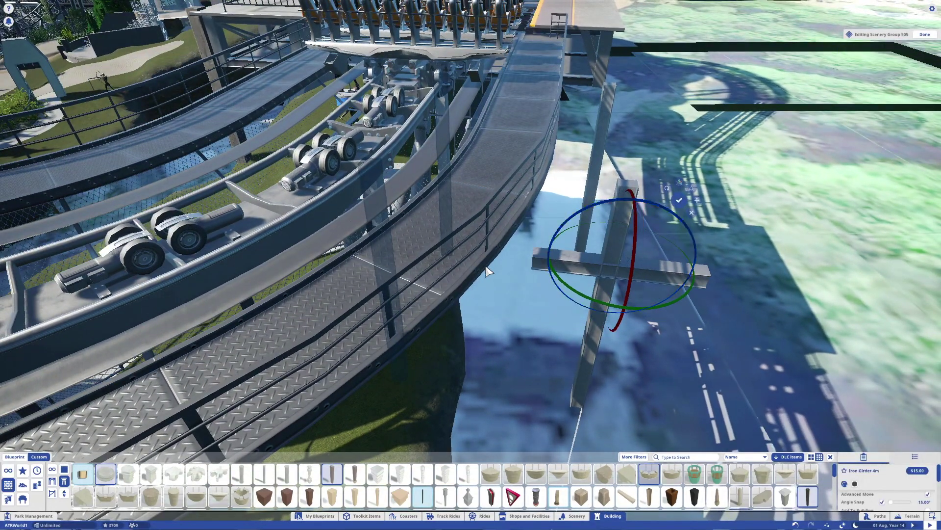
key(e)
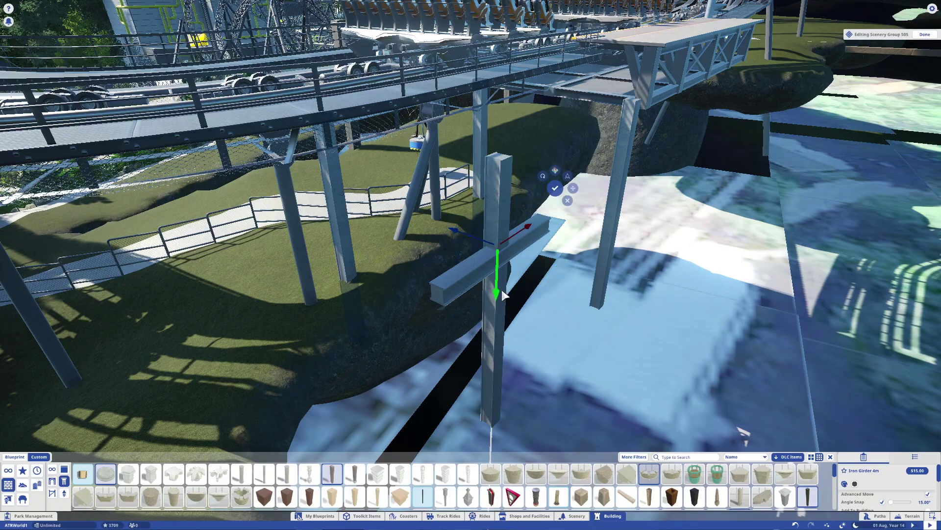
scroll(508, 292, down, 5)
Line the grass side of the lower footpath with Deciduous Rock 5 (Large) boulders
click(370, 206)
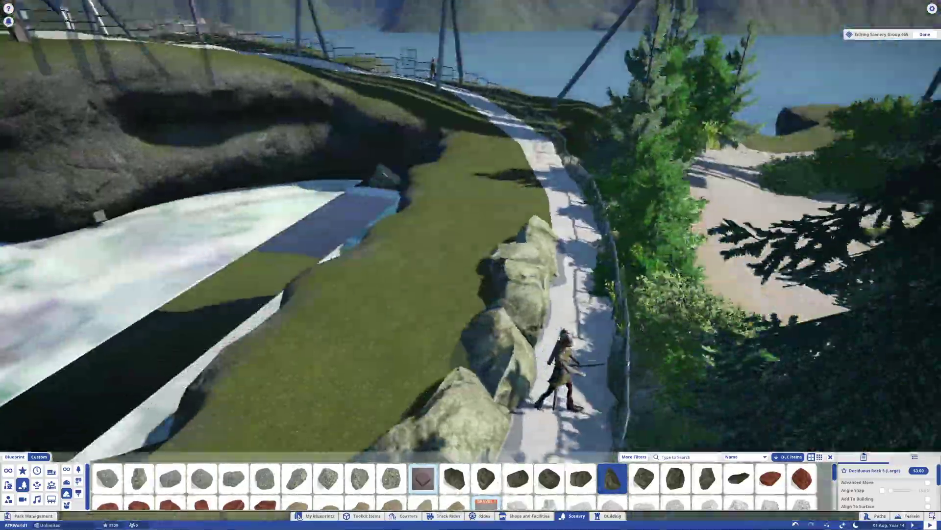
scroll(386, 167, down, 5)
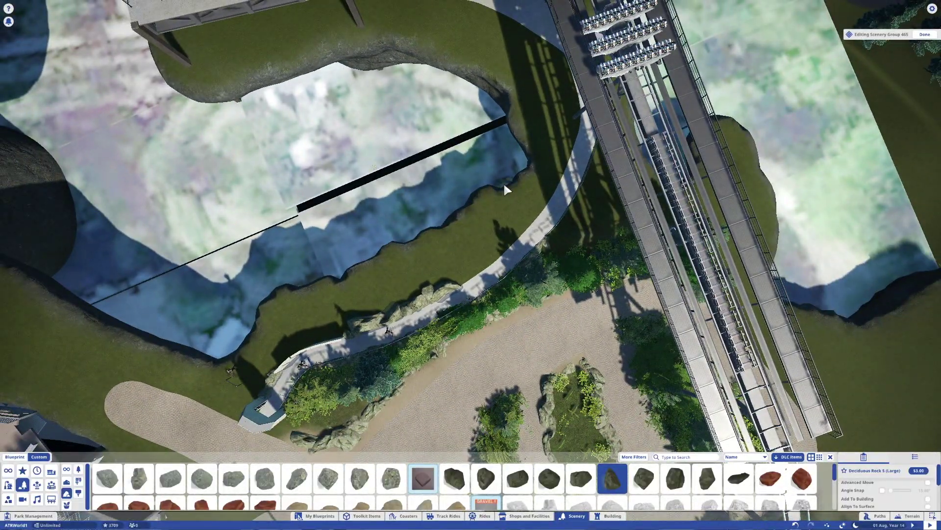
click(485, 227)
Stand a plaster wall panel on the path's grass edge beyond the boulders, turned along the path and adjusted in height
scroll(485, 227, up, 5)
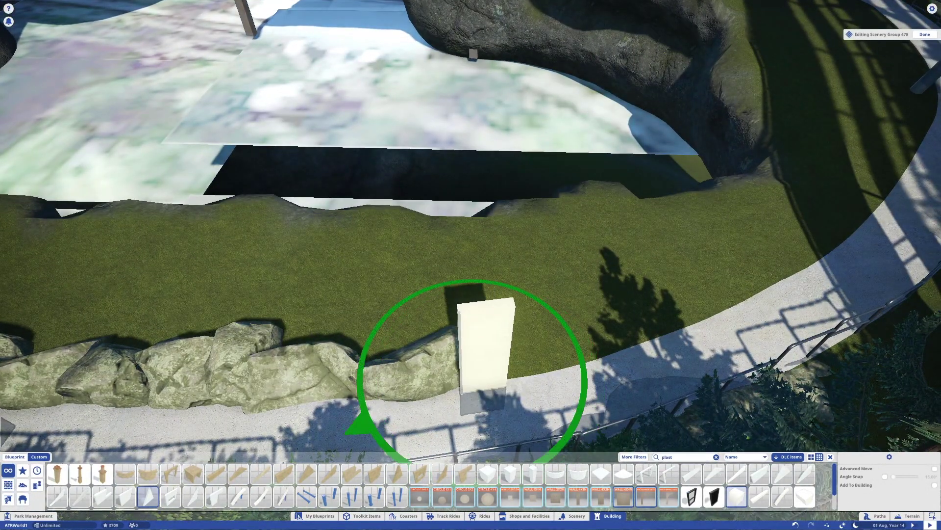
key(Tab)
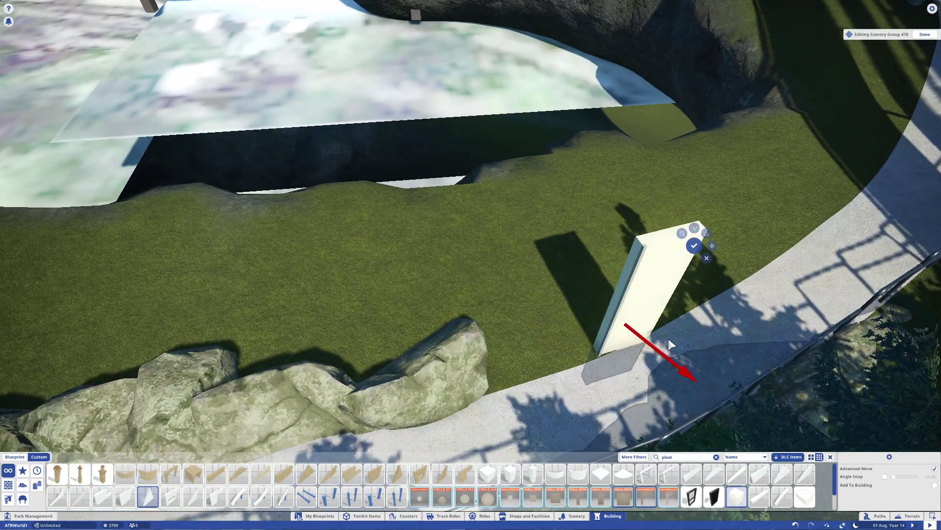
scroll(644, 396, up, 5)
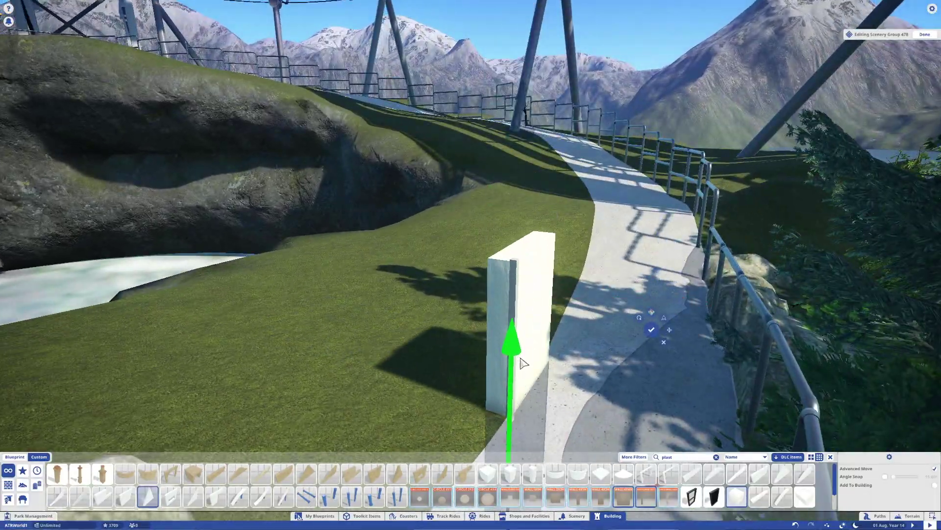
click(524, 362)
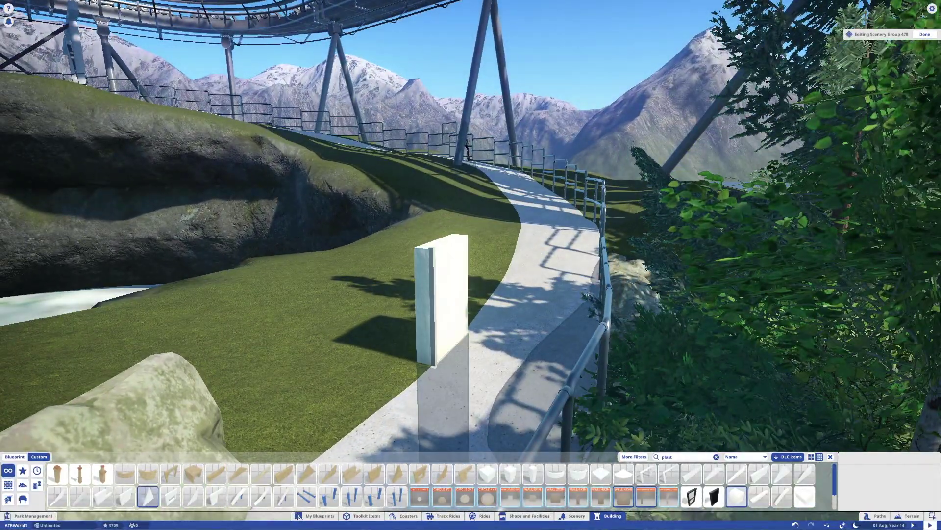
Duplicate the plaster wall panel and align the copy end to end with the first along the path edge
scroll(505, 303, down, 5)
click(478, 302)
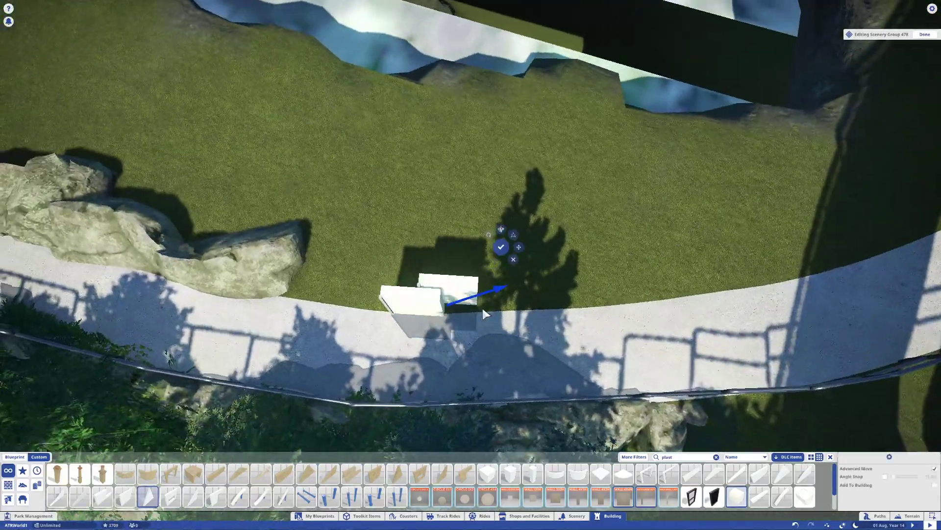
key(Tab)
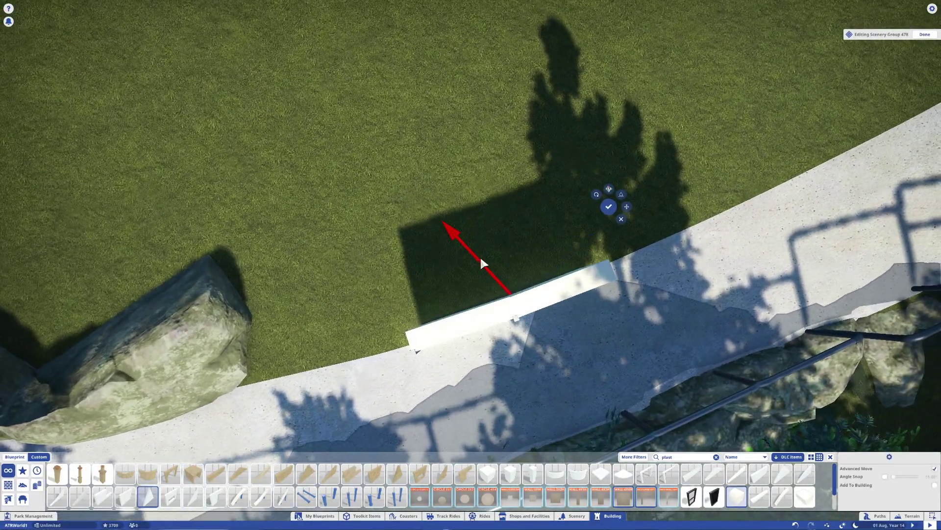
scroll(484, 263, up, 5)
Add a third wall panel and rotate it to follow the bend of the path
scroll(613, 320, down, 5)
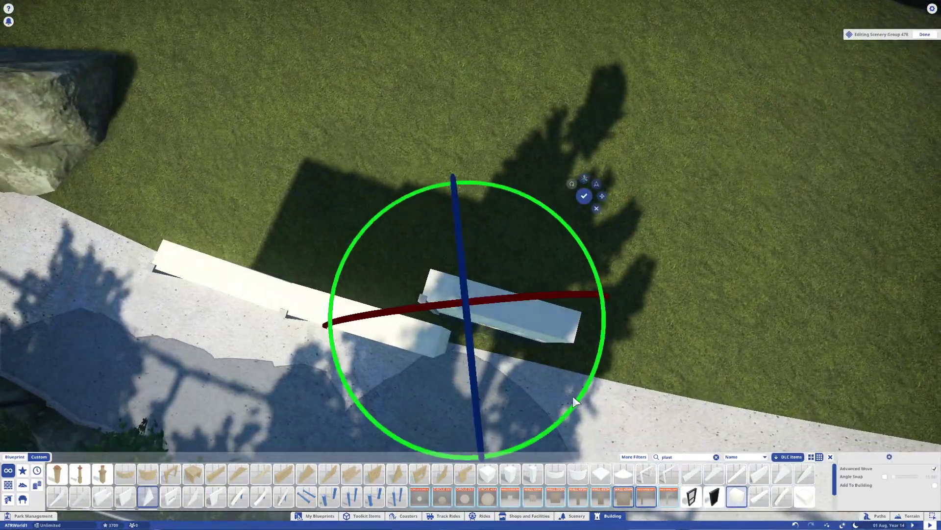
scroll(456, 223, up, 5)
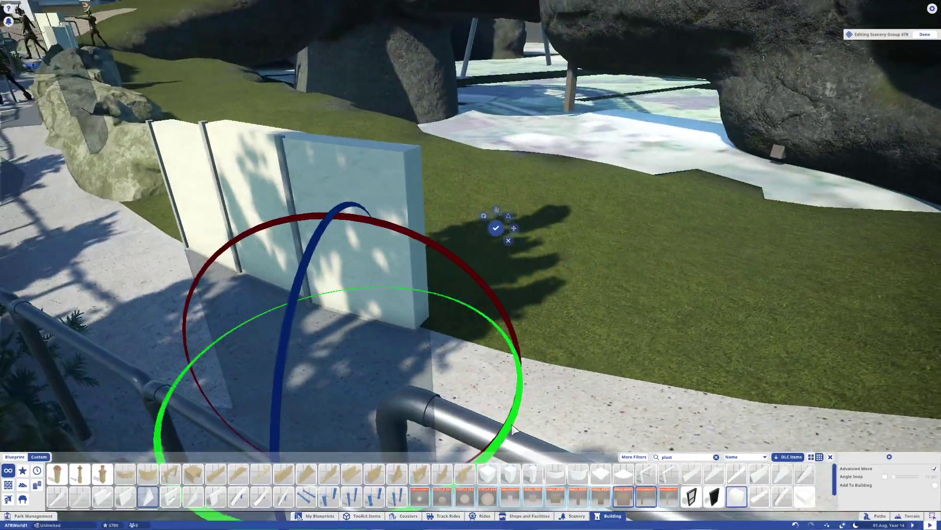
key(q)
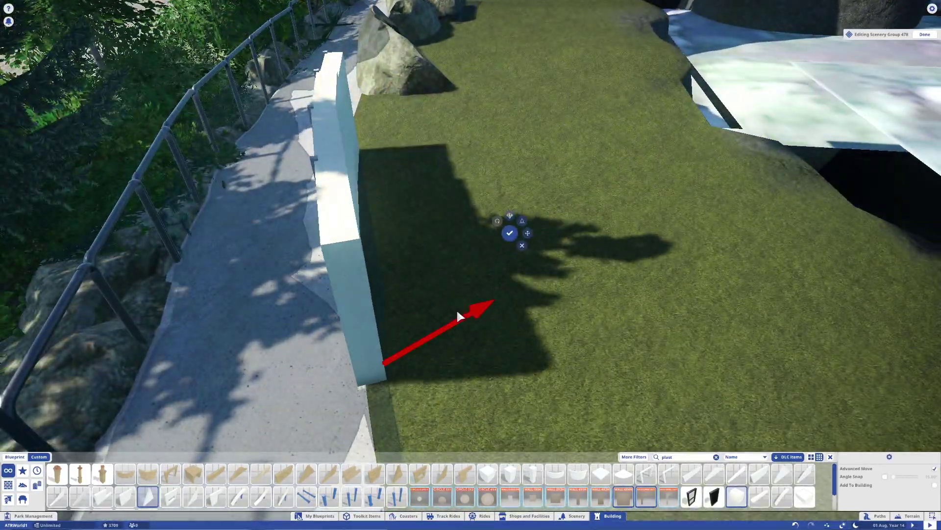
Add a fourth wall panel at the uphill end of the row and shift it flush with the grass edge
scroll(478, 310, down, 5)
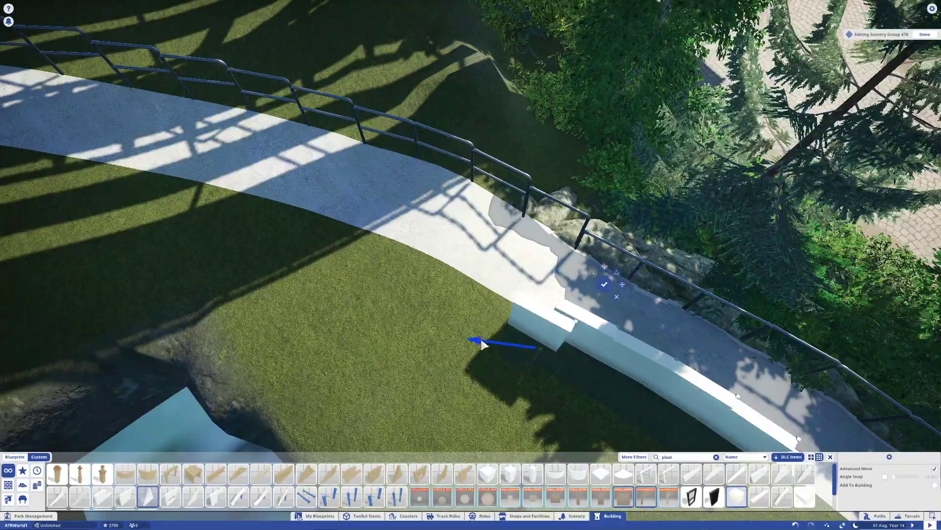
key(q)
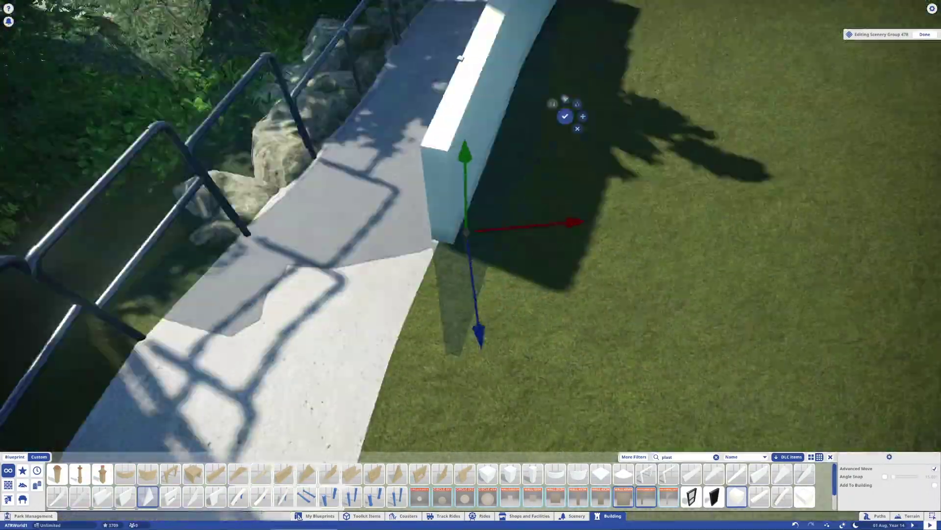
scroll(434, 398, up, 3)
key(q)
Extend the row uphill with further panel copies, each rotated to the path's curve and adjusted in height
scroll(435, 233, down, 5)
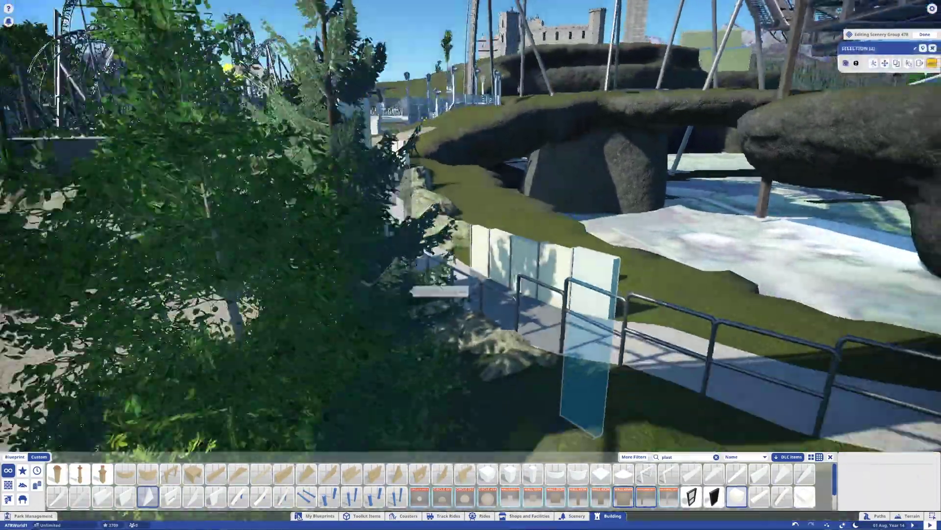
key(q)
scroll(366, 315, up, 5)
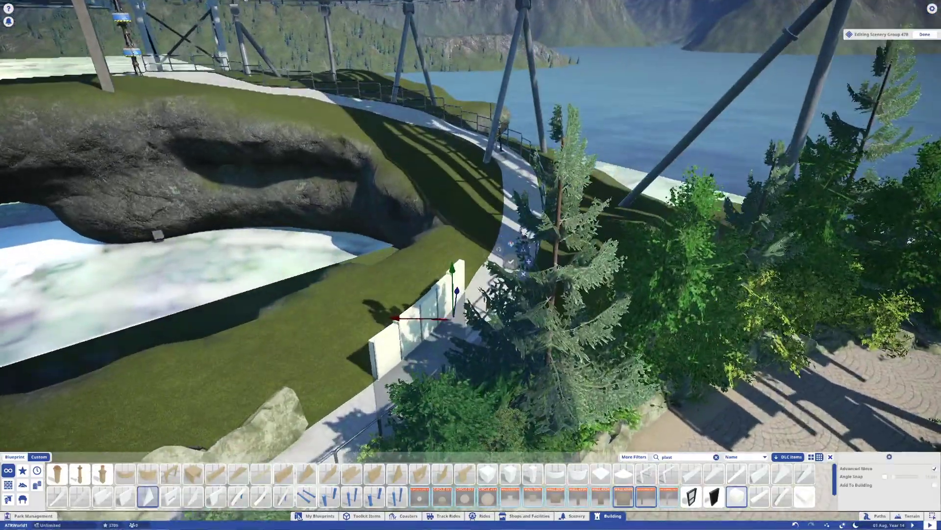
key(q)
scroll(442, 287, up, 3)
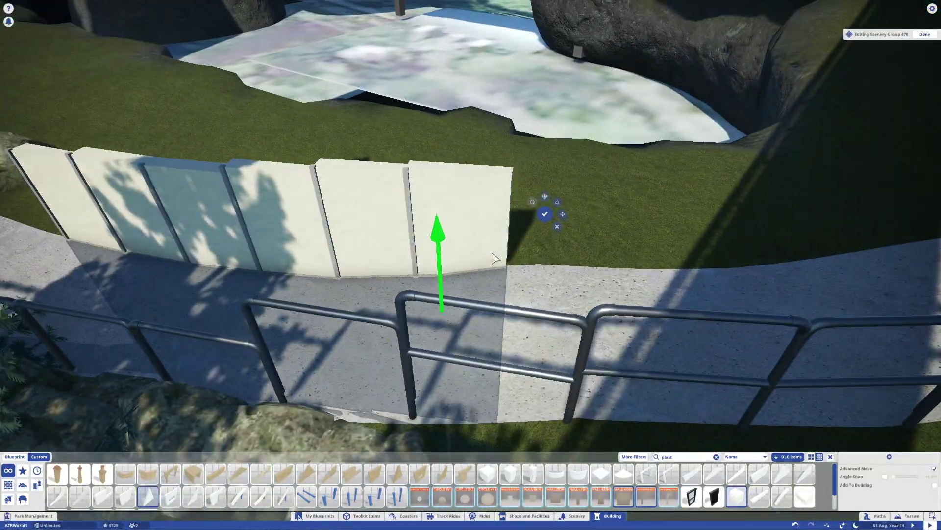
Slide the final panel copies into place to carry the plaster wall on toward the shaded bend
key(q)
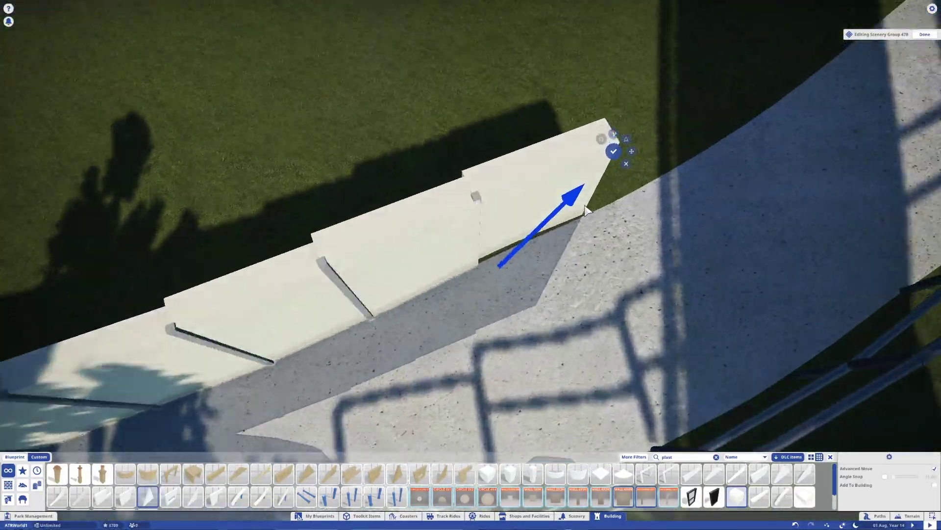
scroll(397, 199, down, 3)
key(q)
scroll(431, 309, down, 3)
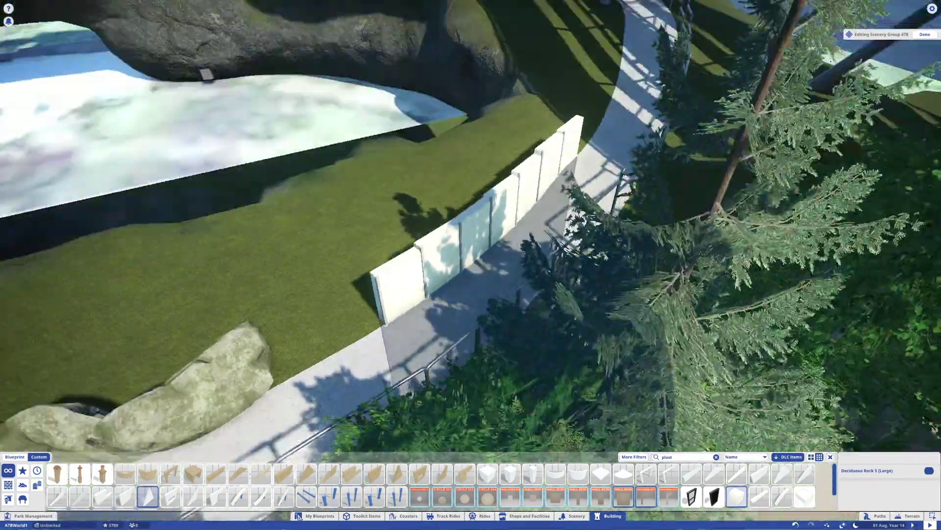
Open the end boulder's scenery group and sink a Haunted House Stone Wall Base 2m beside the plaster row's uphill end
click(167, 386)
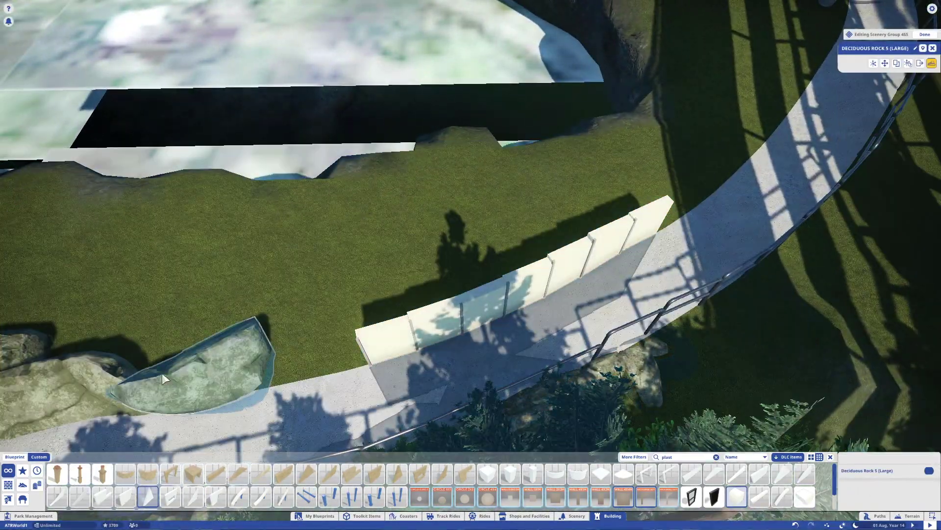
scroll(777, 477, down, 3)
click(743, 487)
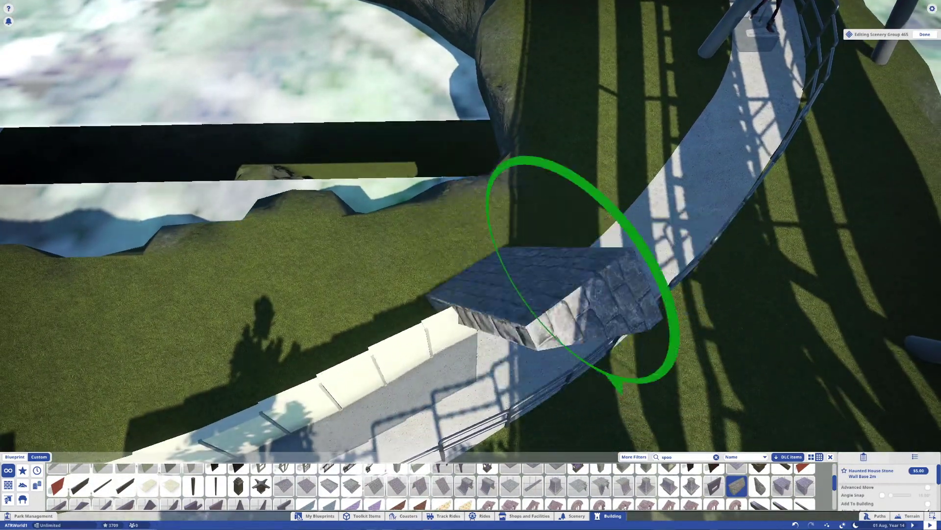
click(560, 219)
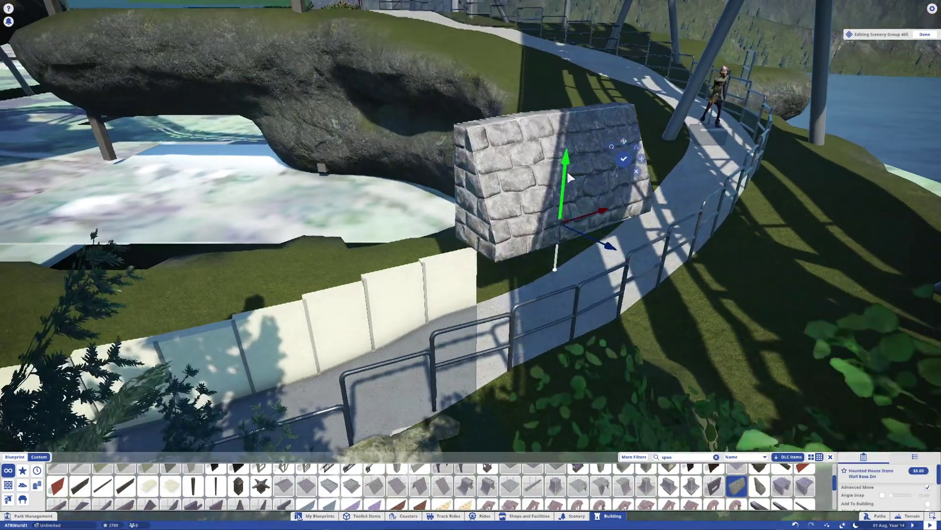
scroll(562, 308, up, 3)
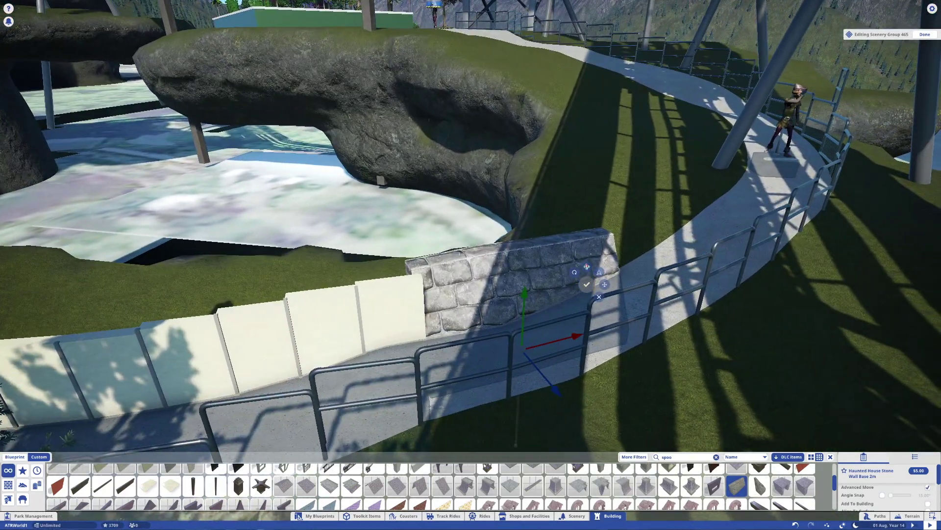
Add a second stone wall base against the first, rotated to the path's curve and adjusted in height
scroll(574, 338, up, 3)
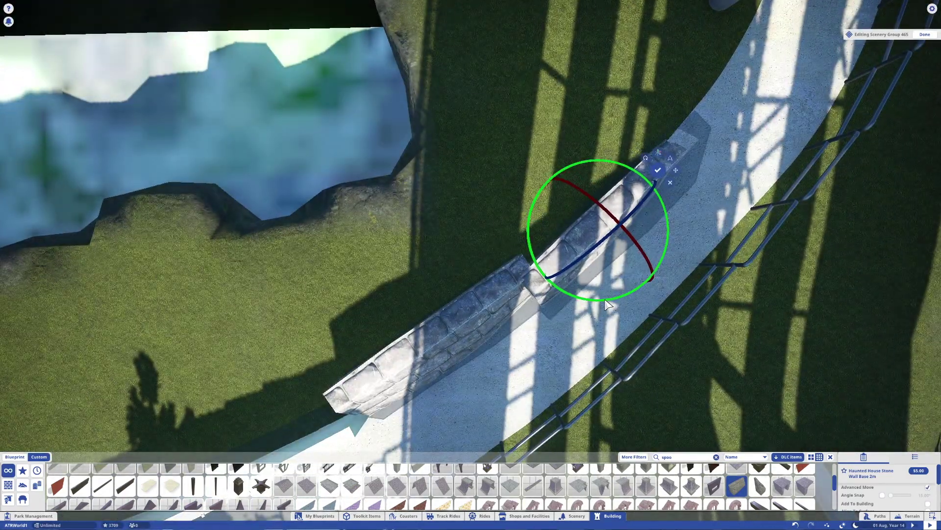
scroll(604, 214, up, 3)
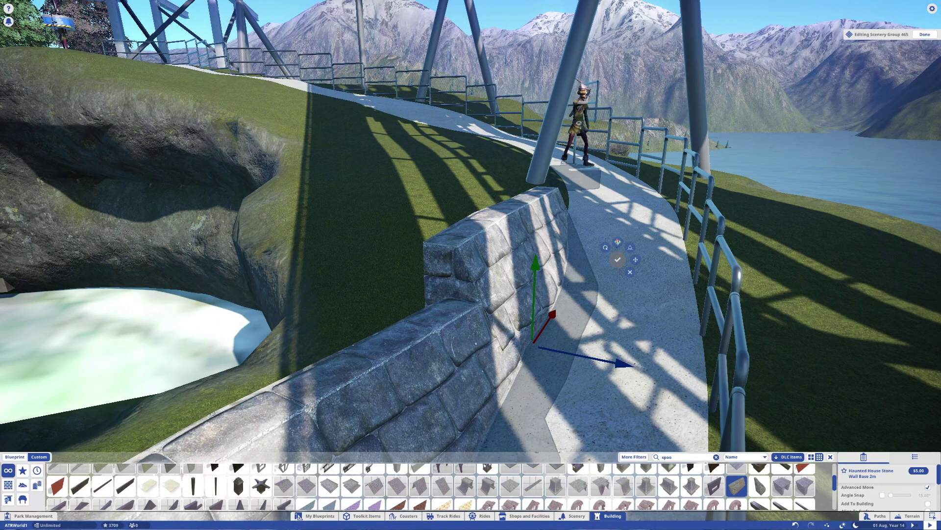
scroll(545, 277, down, 5)
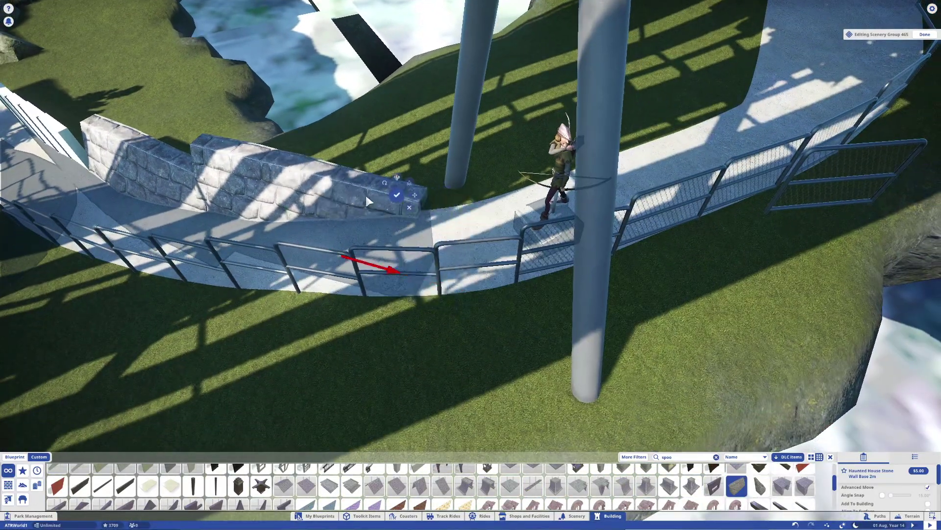
Place another stone wall base past the leaning coaster column and turn it in line with the path
scroll(591, 293, up, 2)
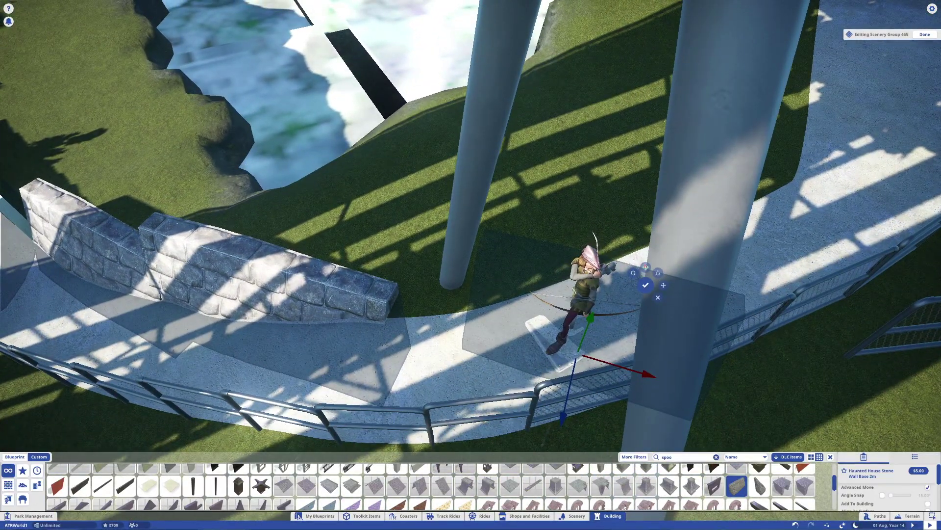
key(e)
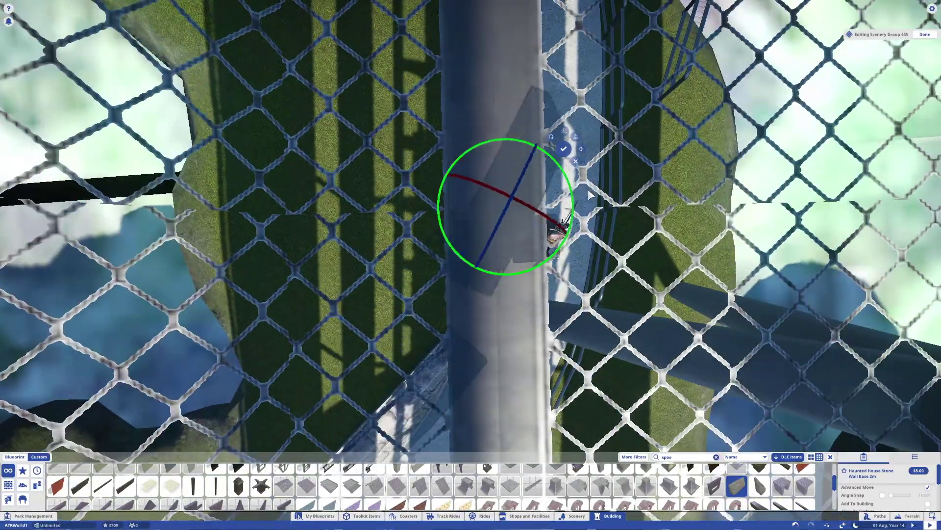
key(e)
Continue the stone wall along the path's grass edge with more base pieces, rotating each to follow the curve
scroll(507, 332, up, 2)
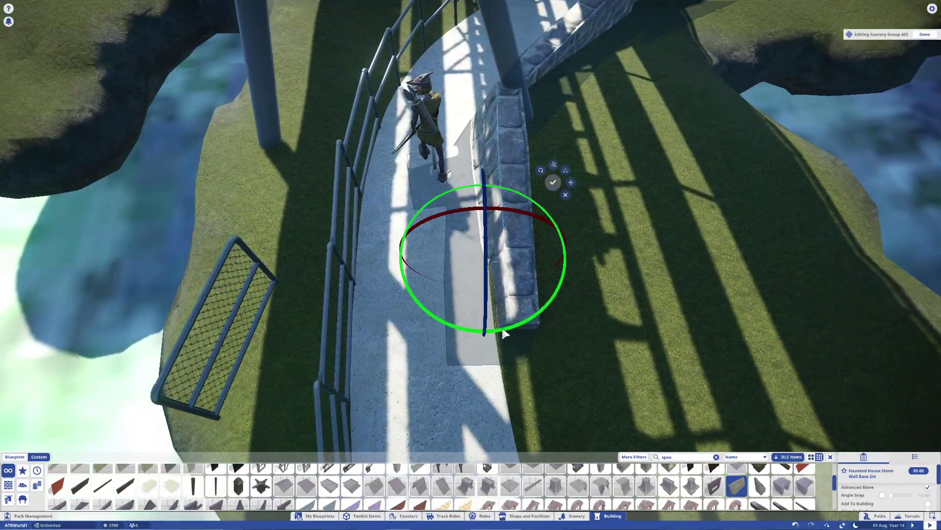
key(e)
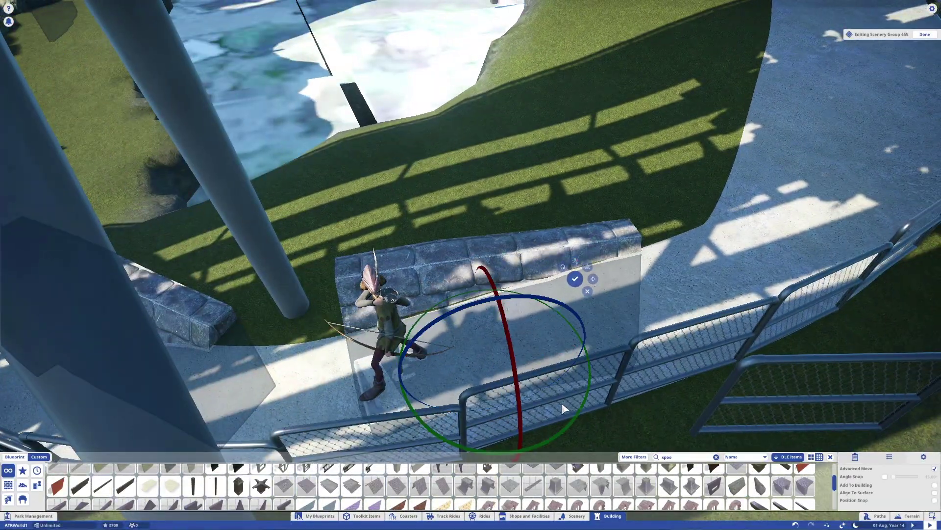
key(e)
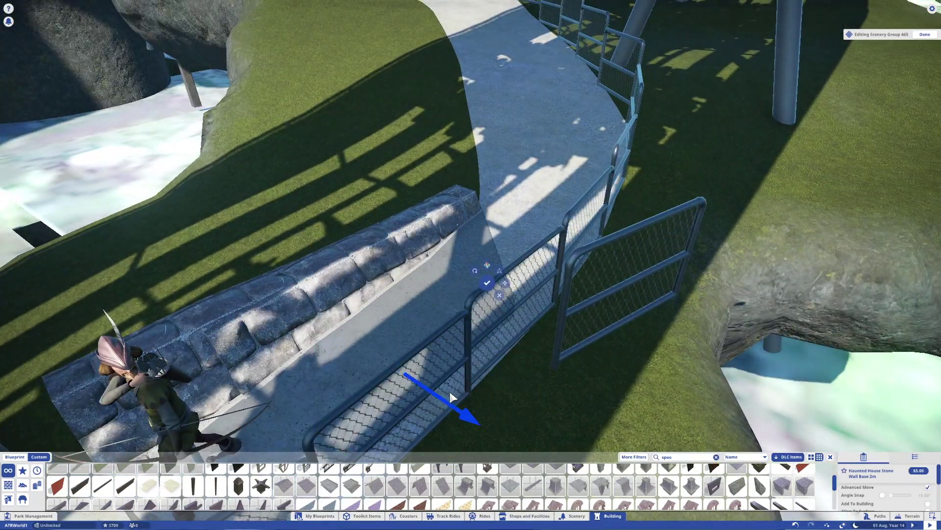
Extend the stone wall uphill with another base piece angled along the bend, and raise the end piece above its neighbour
scroll(626, 211, up, 3)
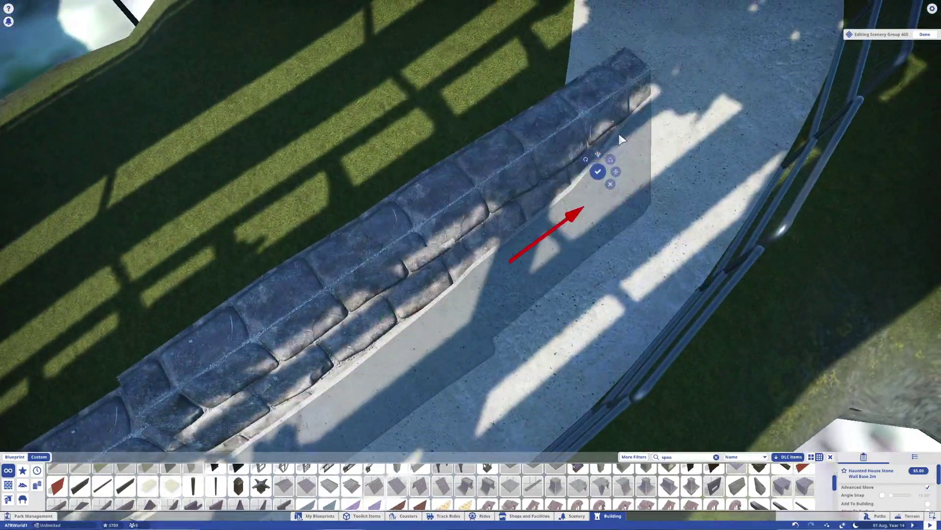
key(e)
drag(626, 211, 626, 162)
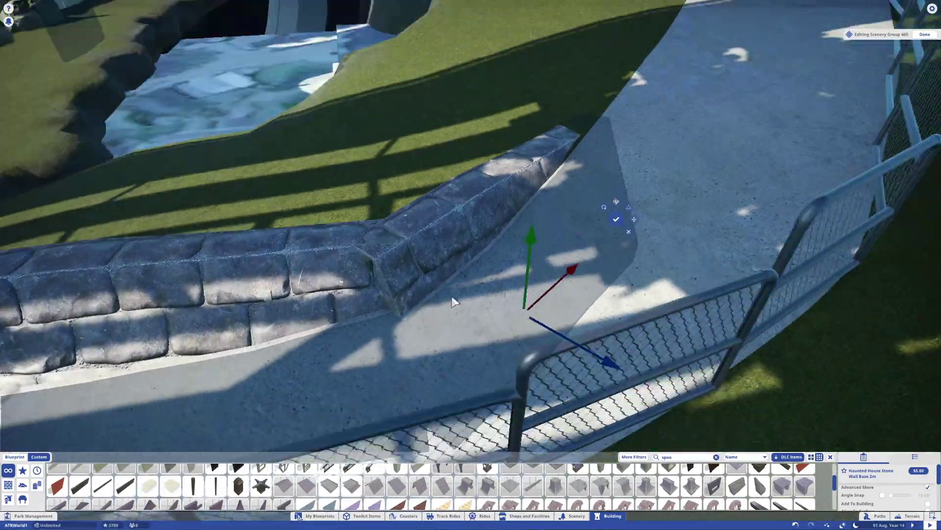
scroll(471, 265, down, 5)
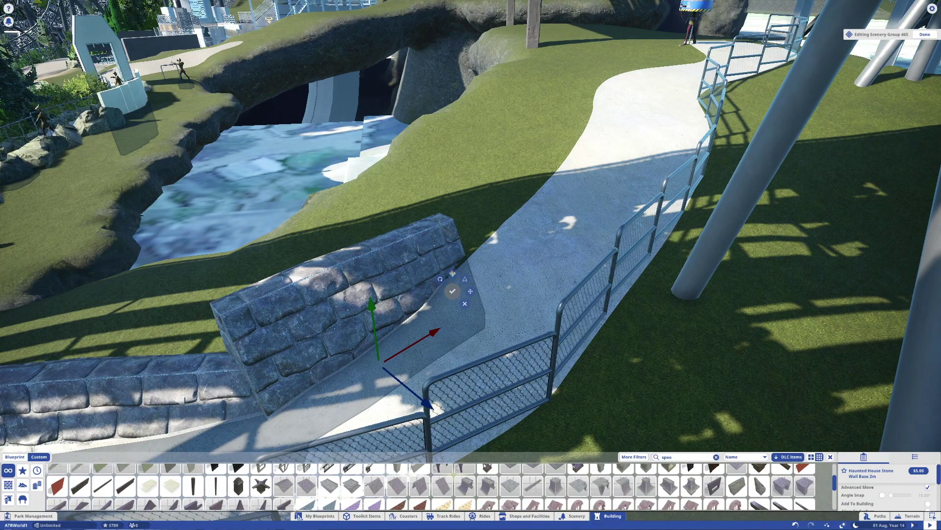
scroll(168, 302, down, 3)
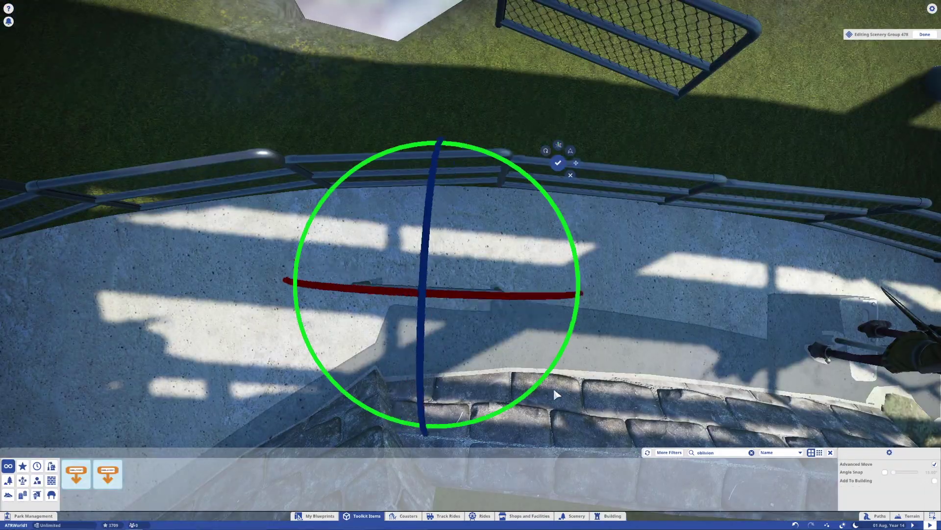
Set handrail hoops into the path beside the stone wall, and position copies to follow the curve
key(e)
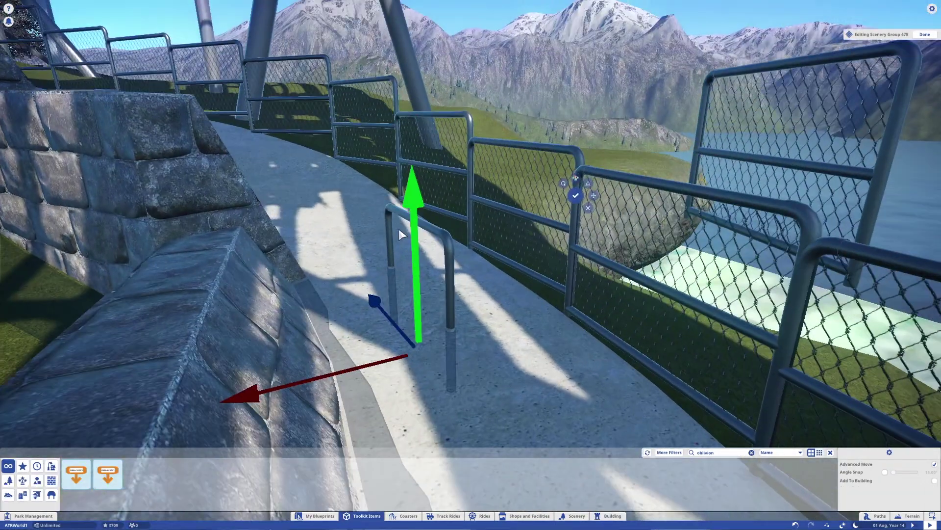
mouse_move(370, 261)
mouse_down()
mouse_move(346, 284)
mouse_move(382, 343)
mouse_move(426, 378)
mouse_move(388, 260)
mouse_up()
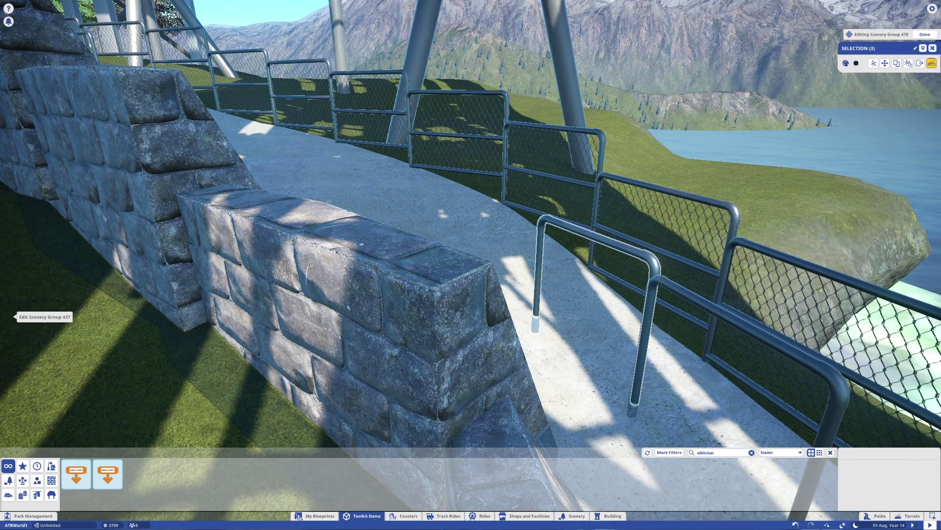
key(z)
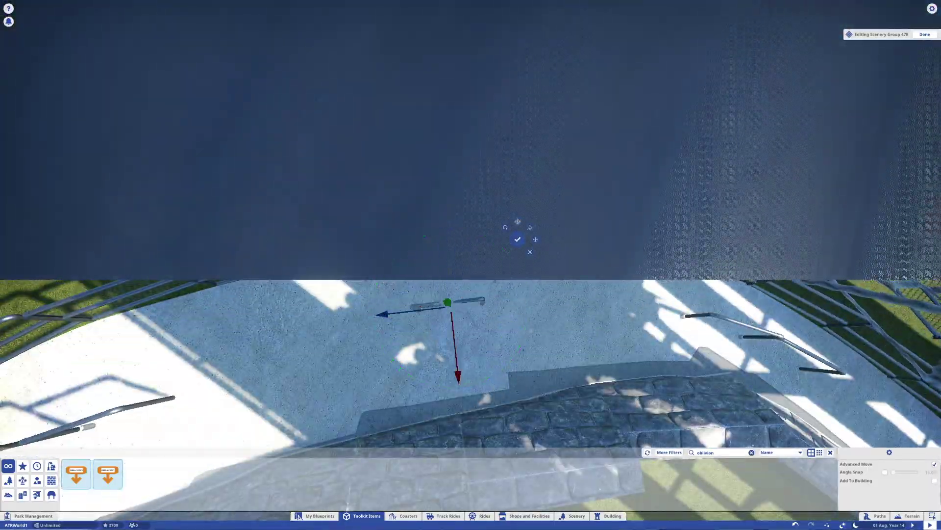
drag(522, 254, 360, 137)
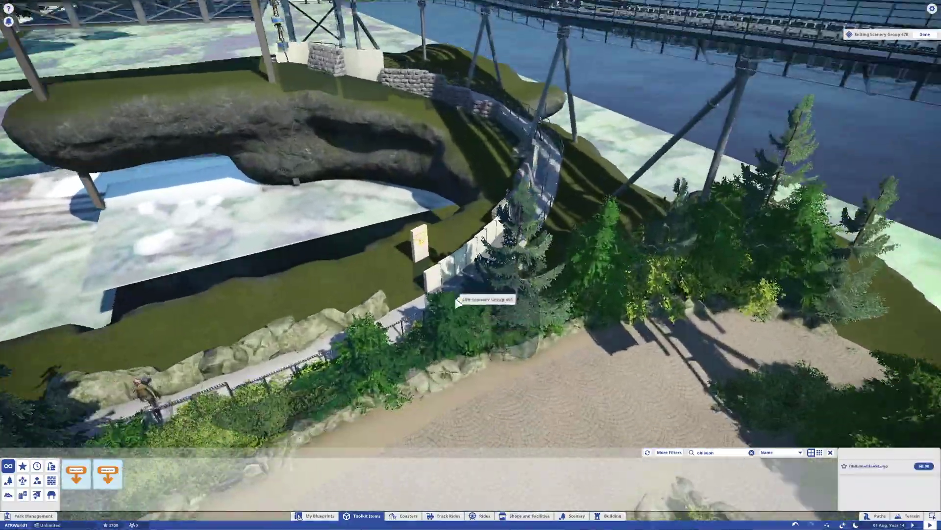
Mount OblivionBlankLogo signs on the plaster wall panels along the path, rotating them flush with each panel
click(413, 223)
click(413, 223)
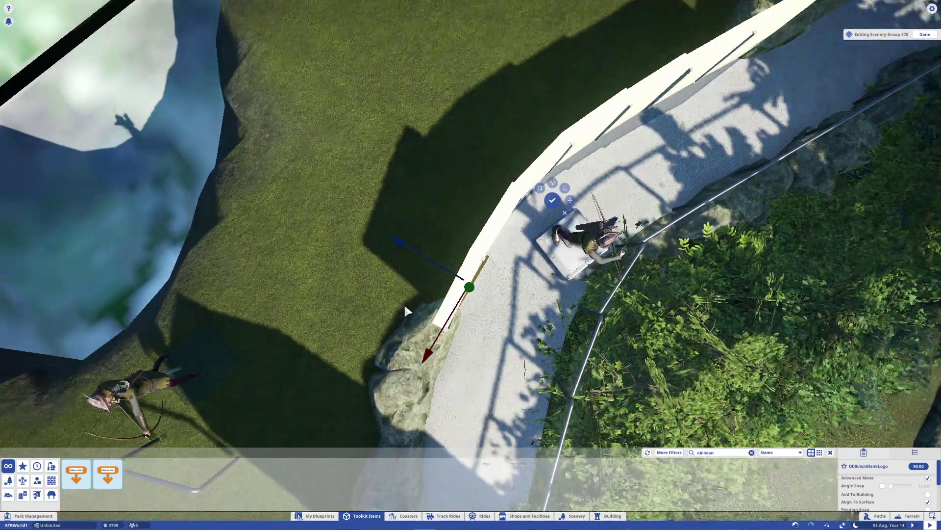
scroll(408, 305, up, 5)
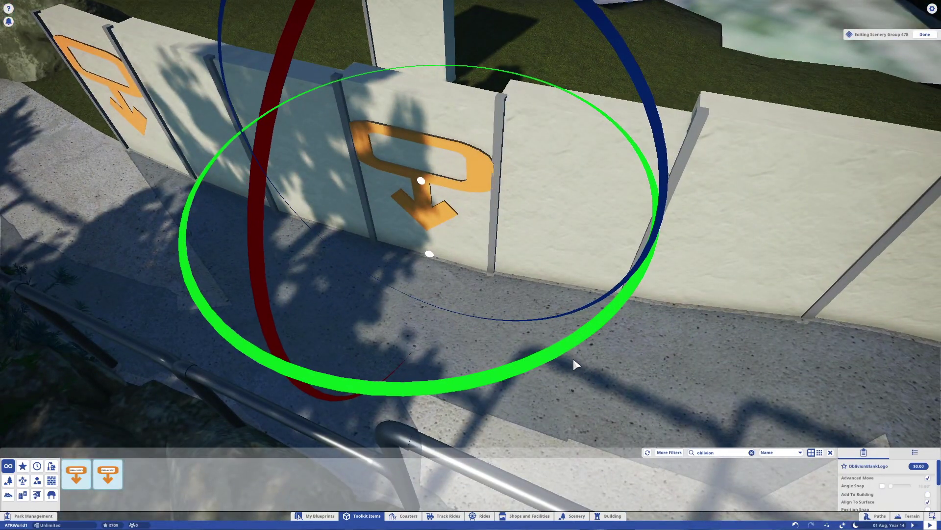
key(Tab)
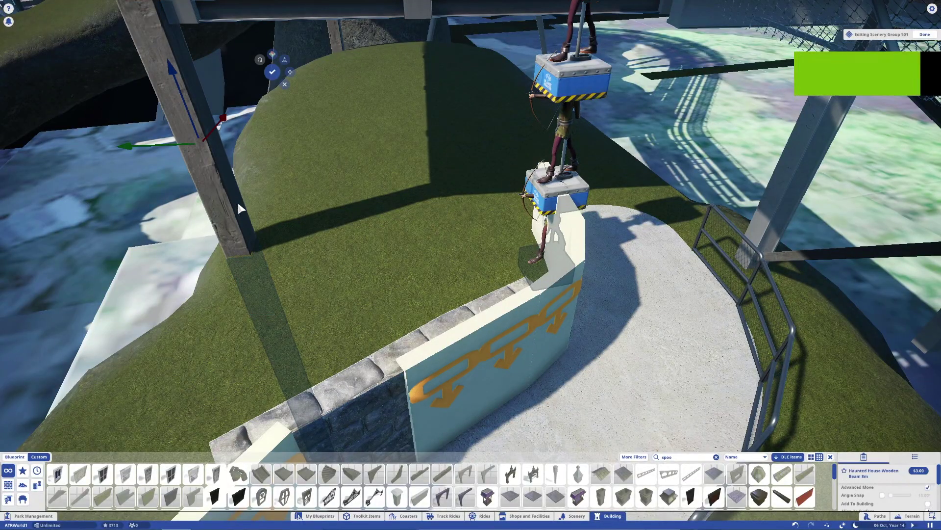
Stand a grey Beam_4_030_030 post against the plaster wall's end beside the fence at the path's end
key(a)
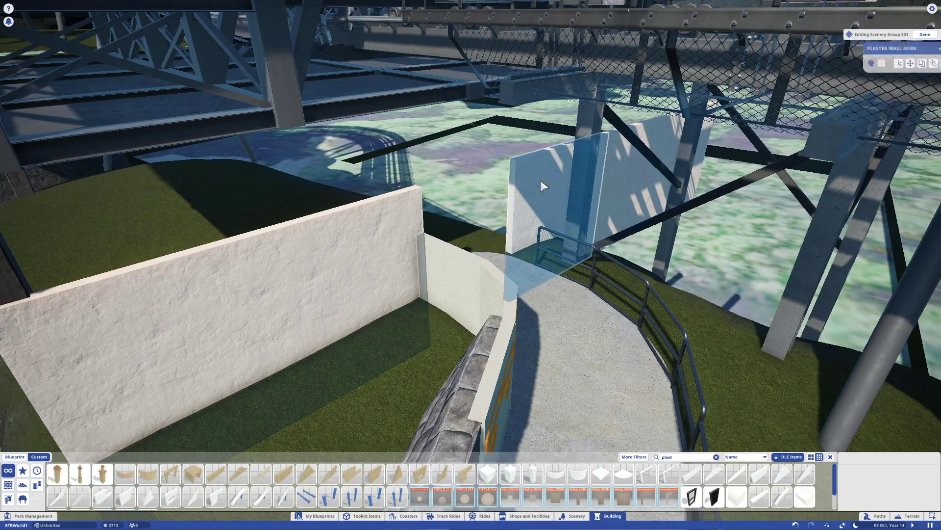
click(7, 471)
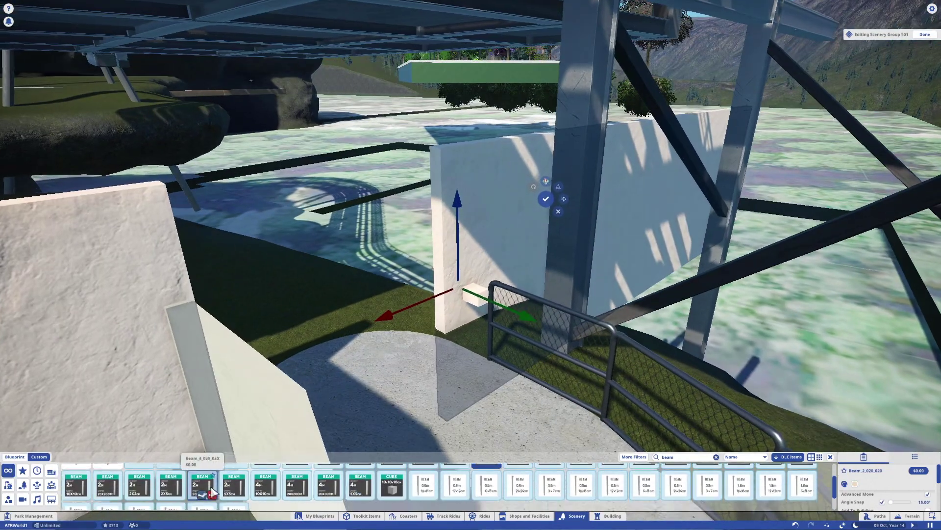
click(203, 485)
click(854, 484)
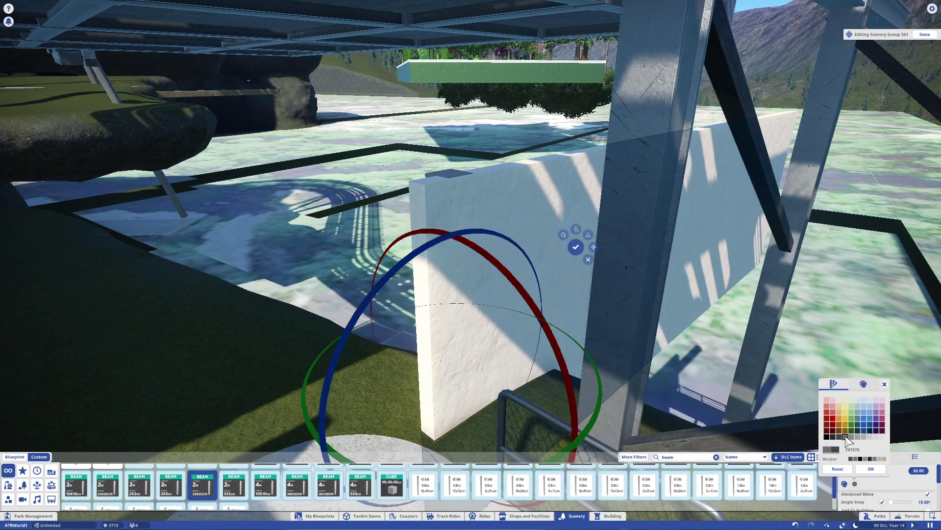
key(q)
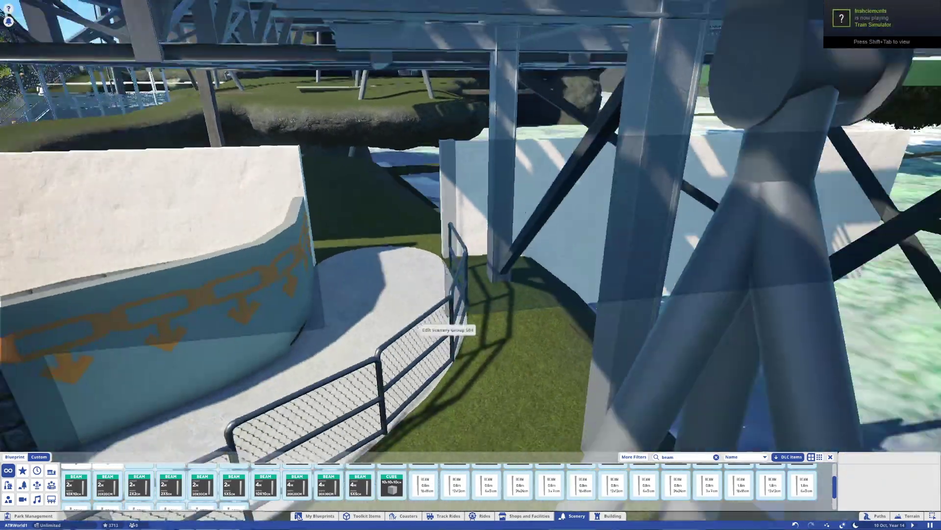
Search the scenery library for "arc"
click(683, 456)
text(arc)
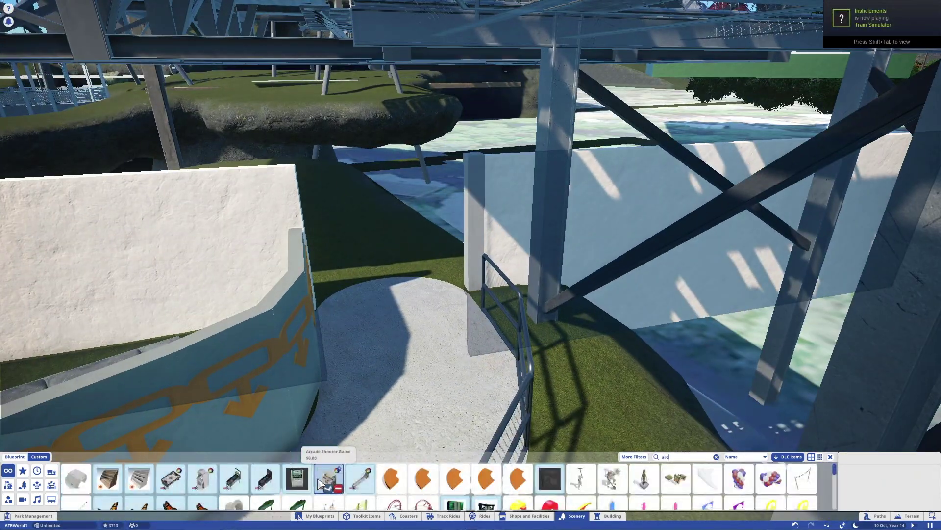
scroll(414, 319, up, 3)
scroll(498, 190, down, 4)
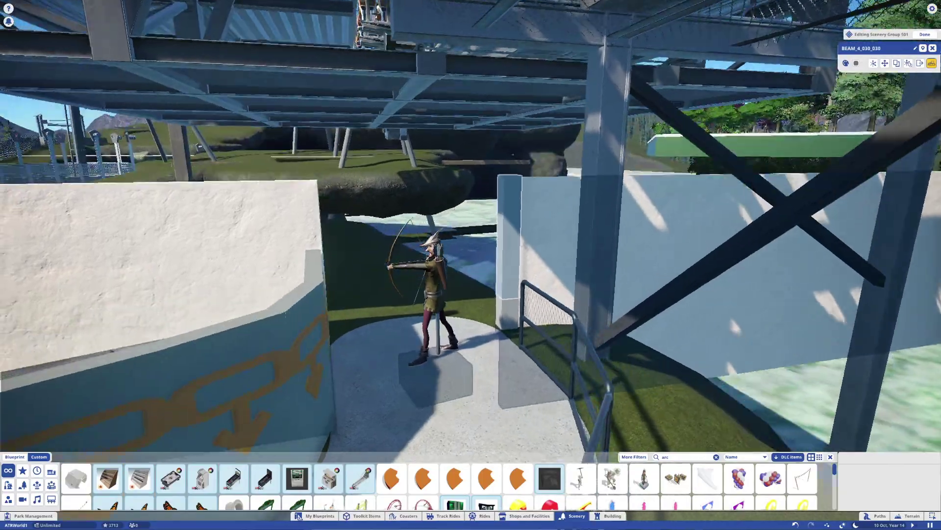
Duplicate the beam post into a lintel and an opposite post to frame a doorway between the plaster walls
click(493, 201)
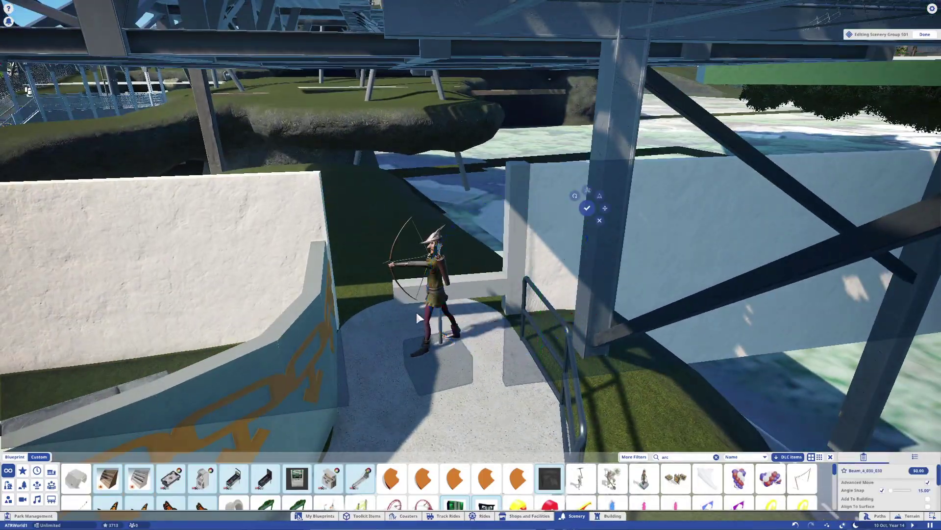
scroll(416, 318, up, 3)
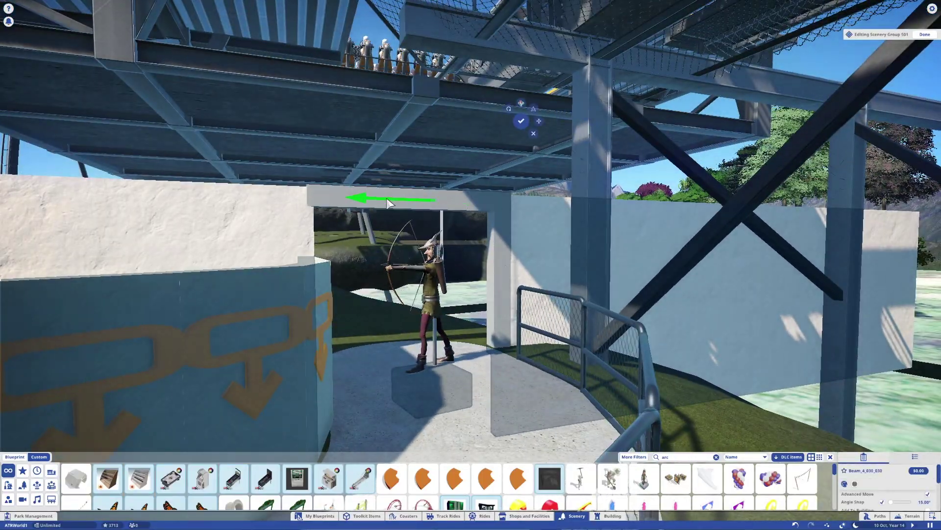
scroll(388, 202, down, 3)
scroll(533, 342, up, 4)
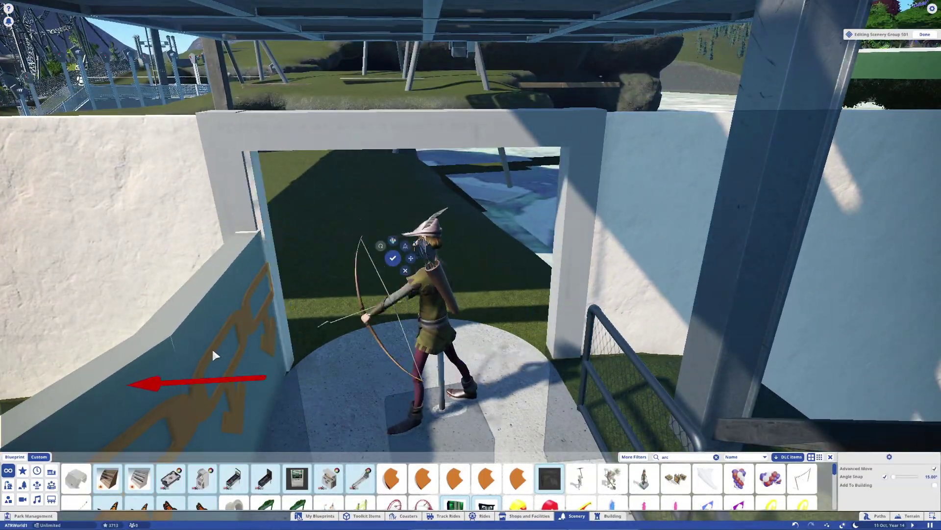
scroll(213, 346, down, 5)
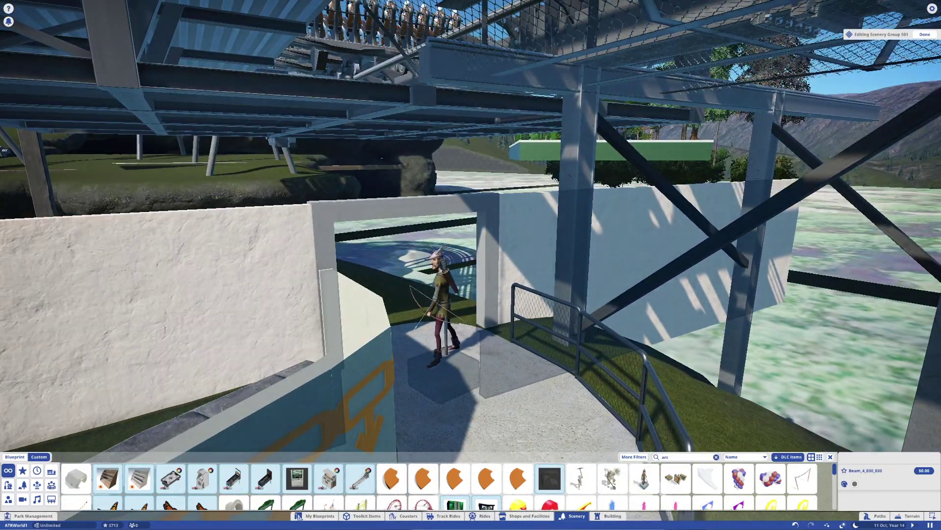
Place a dark grey Plaster Wall 4x1m strip on the plaster wall behind the fence, turned in line with it
scroll(536, 283, up, 4)
click(536, 283)
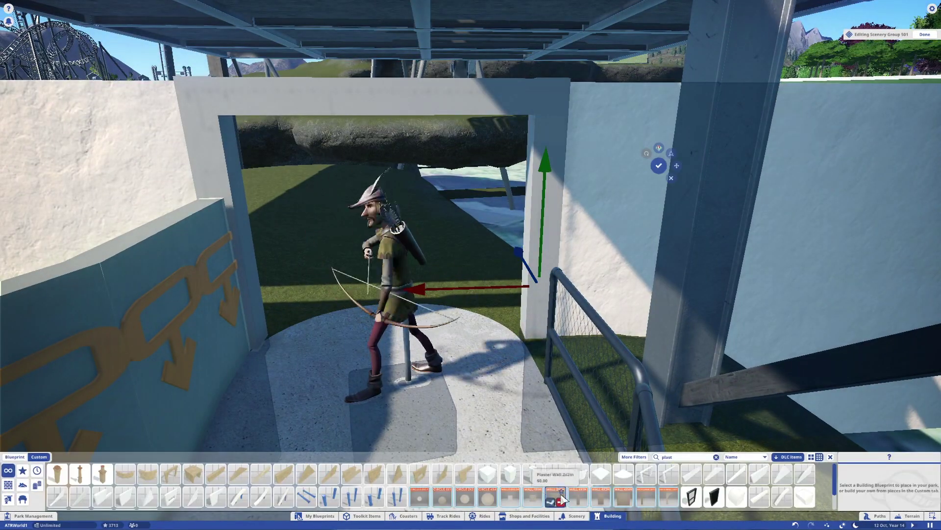
scroll(565, 426, down, 3)
scroll(565, 426, up, 3)
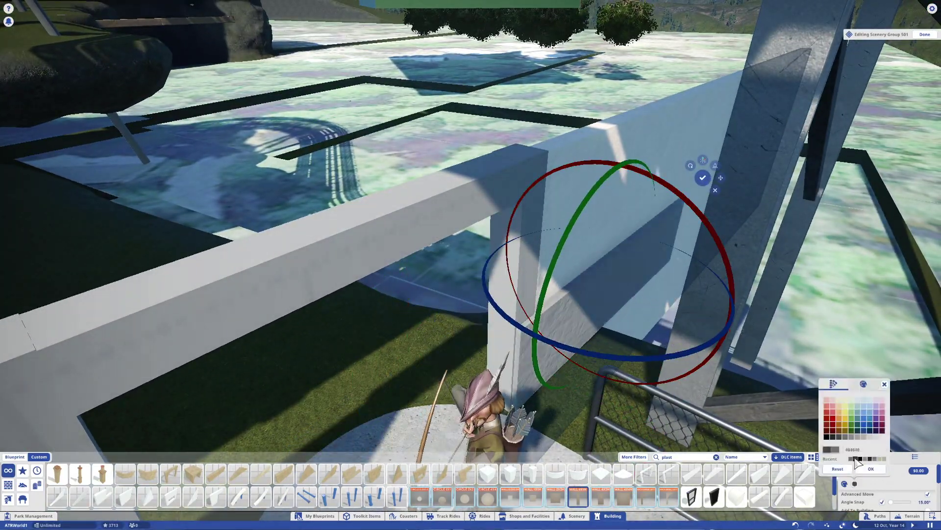
scroll(671, 325, up, 5)
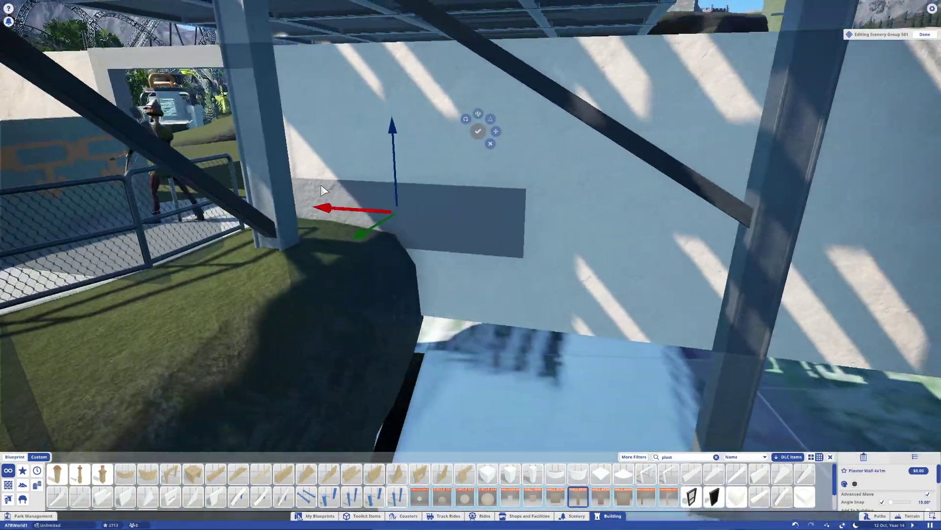
Copy the dark plaster strip along and down the wall to cover its whole lower part
scroll(534, 243, up, 3)
scroll(534, 201, up, 3)
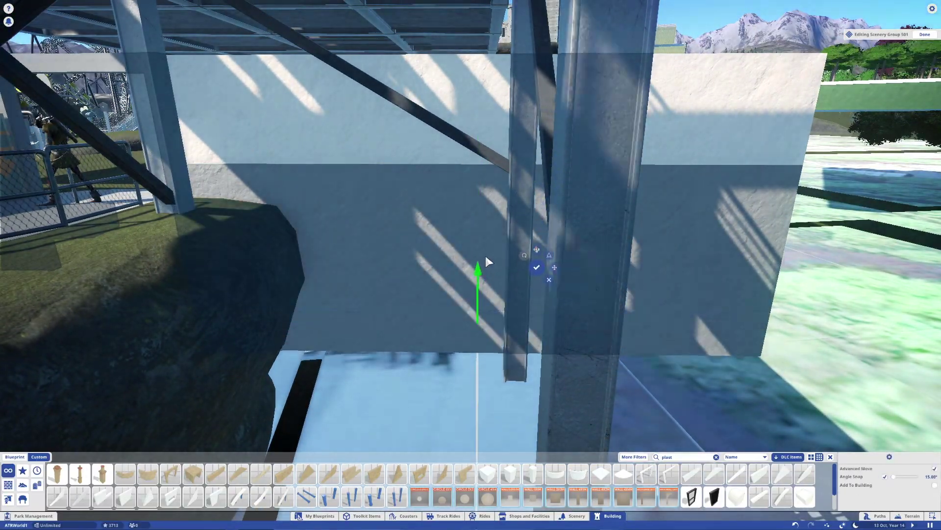
scroll(484, 253, down, 5)
scroll(484, 253, up, 5)
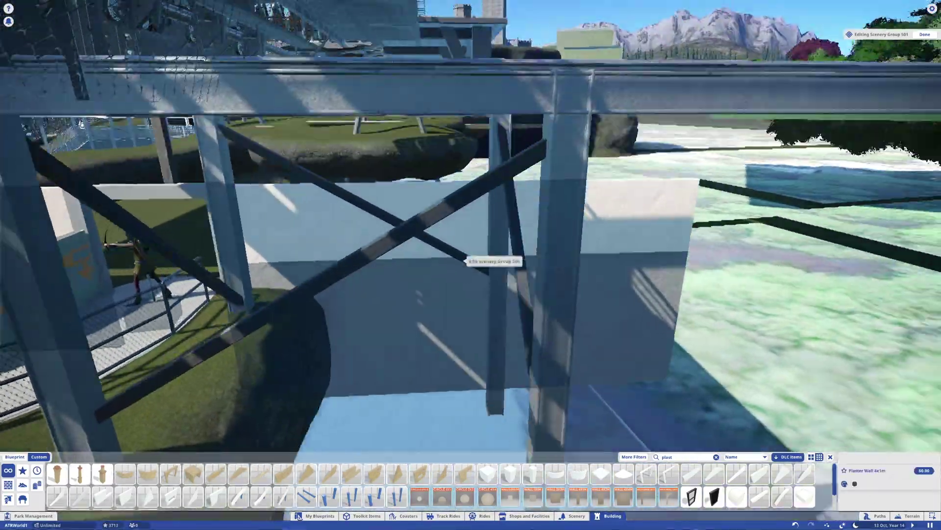
Duplicate the doorway's beam post beside the fence and shift the copy vertically
click(466, 261)
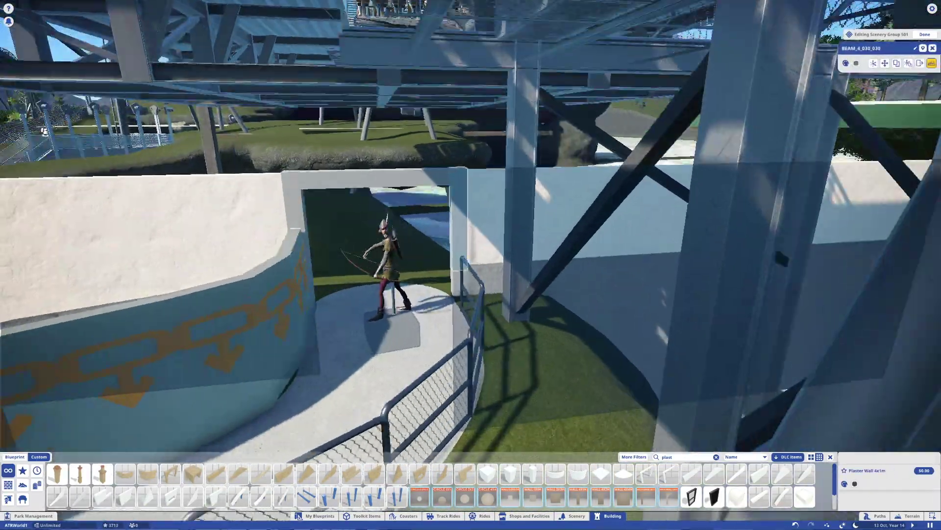
scroll(471, 265, down, 3)
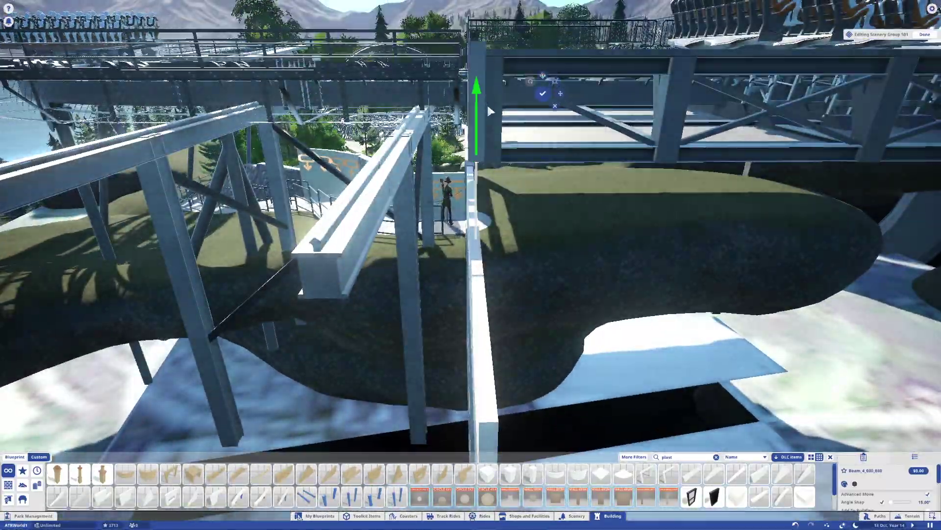
scroll(490, 112, up, 5)
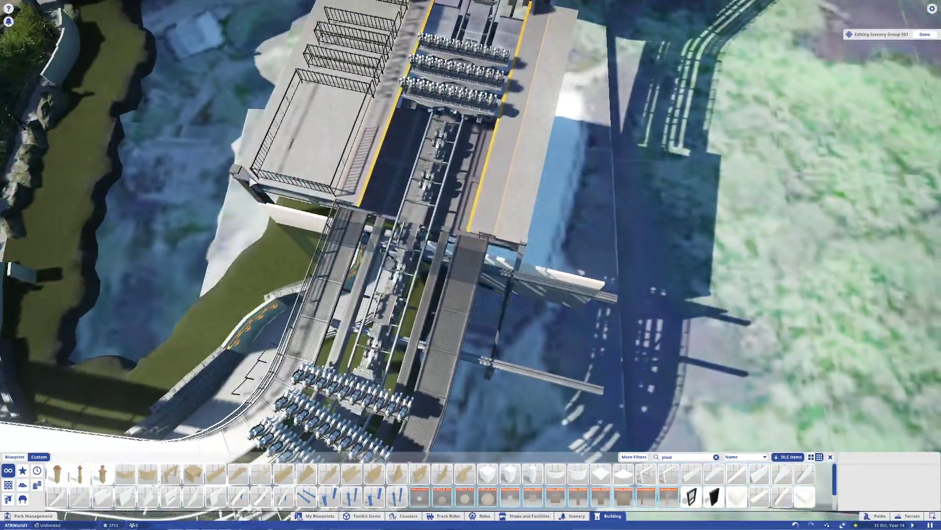
scroll(398, 346, up, 10)
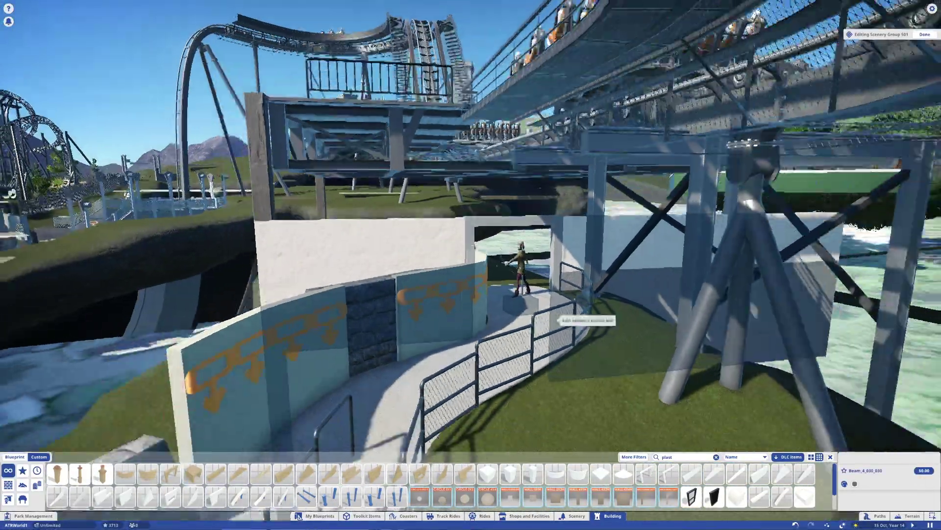
Fill the beam-framed doorway at the path's end with a Plaster Wall 4x4m, aligned with the frame
scroll(422, 324, up, 5)
click(438, 308)
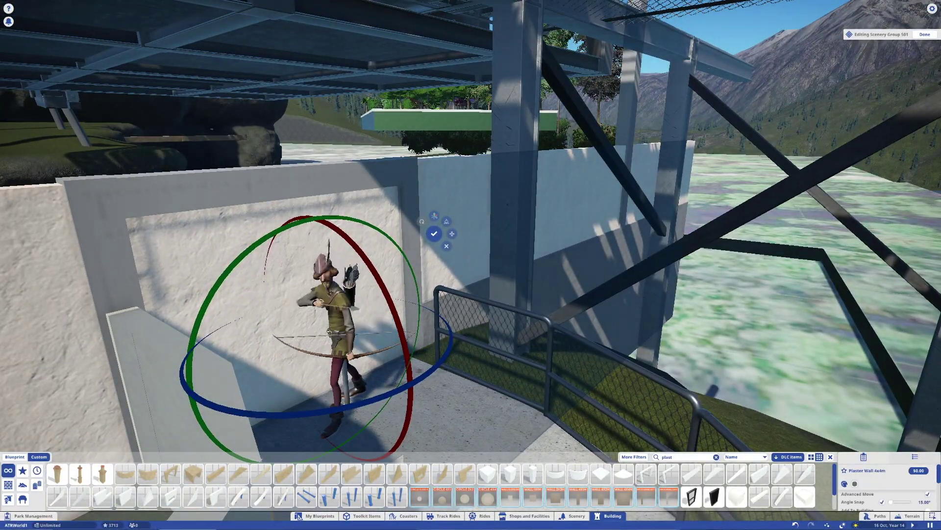
scroll(350, 266, up, 5)
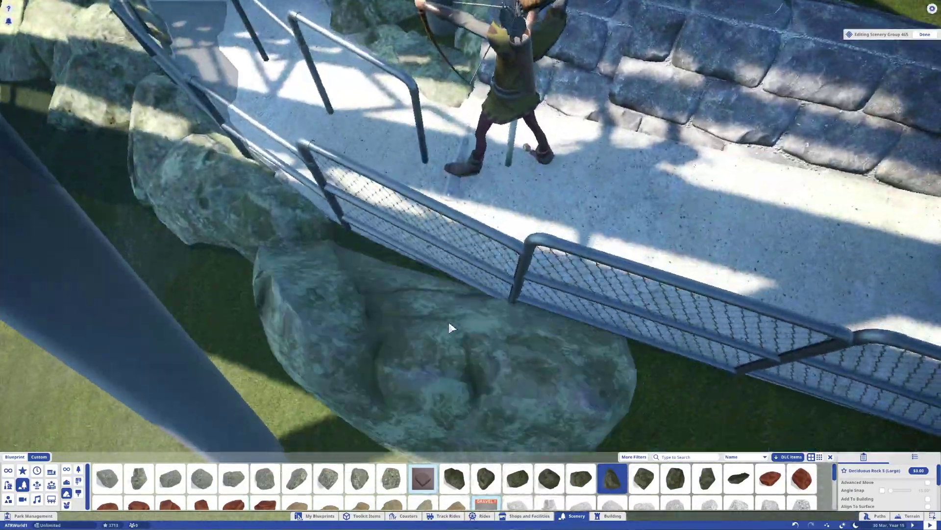
Place Deciduous Rock 5 (Large) boulders against the outer side of the footpath's mesh fence
click(444, 309)
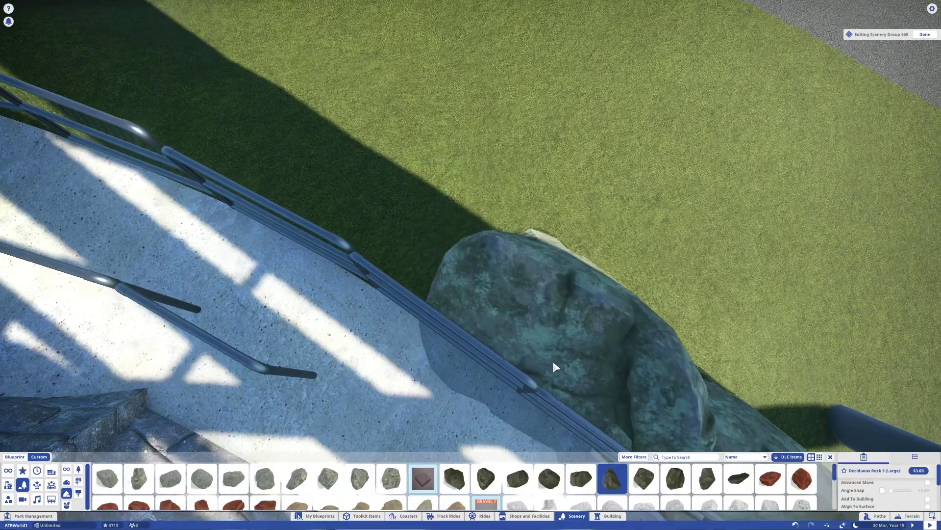
click(375, 206)
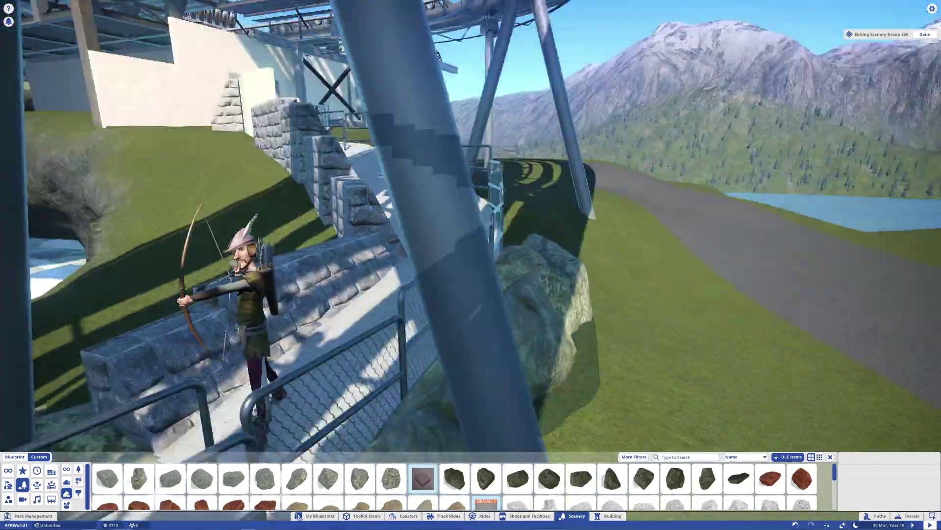
scroll(471, 264, down, 3)
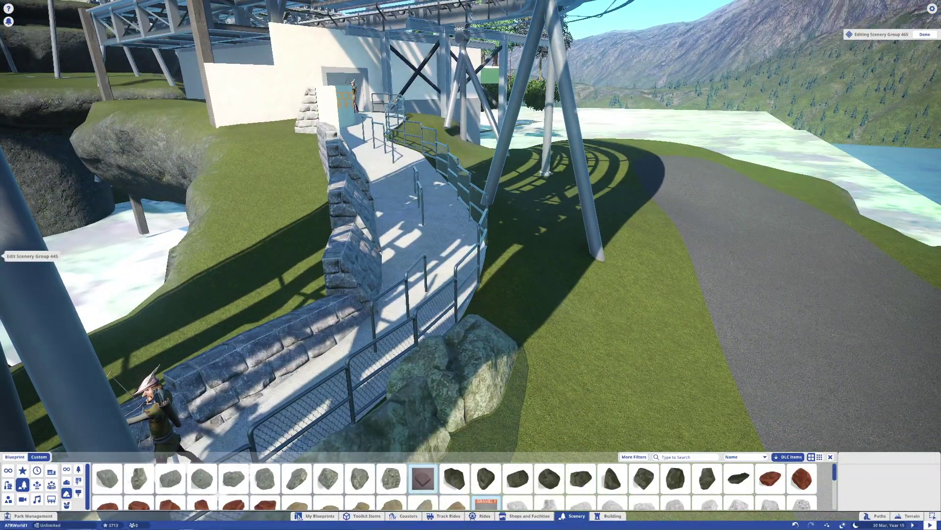
Extend the boulder row beside the coaster support legs, fitting a rotated Deciduous Rock 3 (Large) against the fence
click(518, 478)
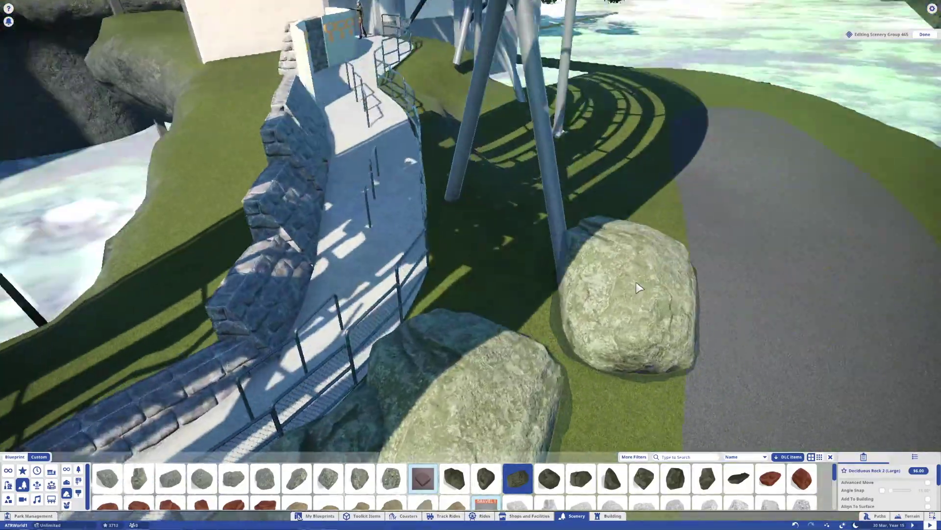
scroll(636, 282, up, 5)
click(581, 478)
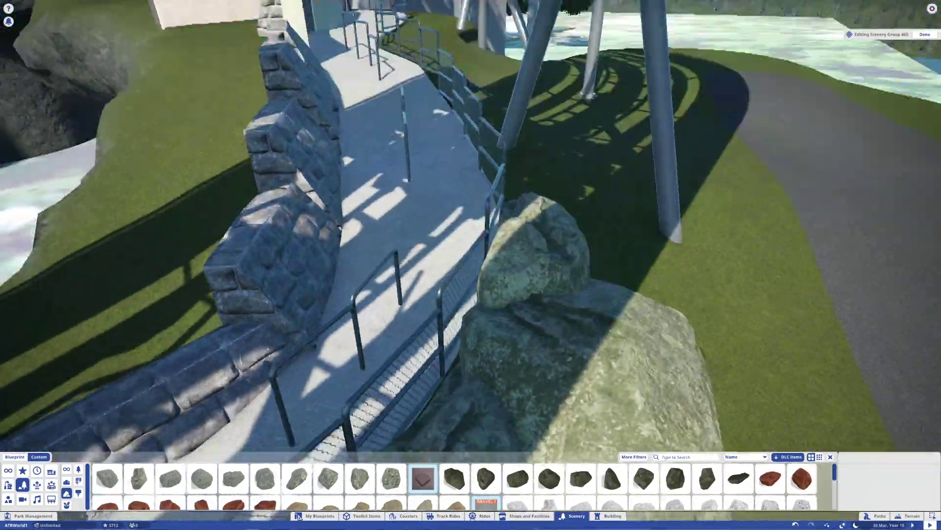
click(549, 478)
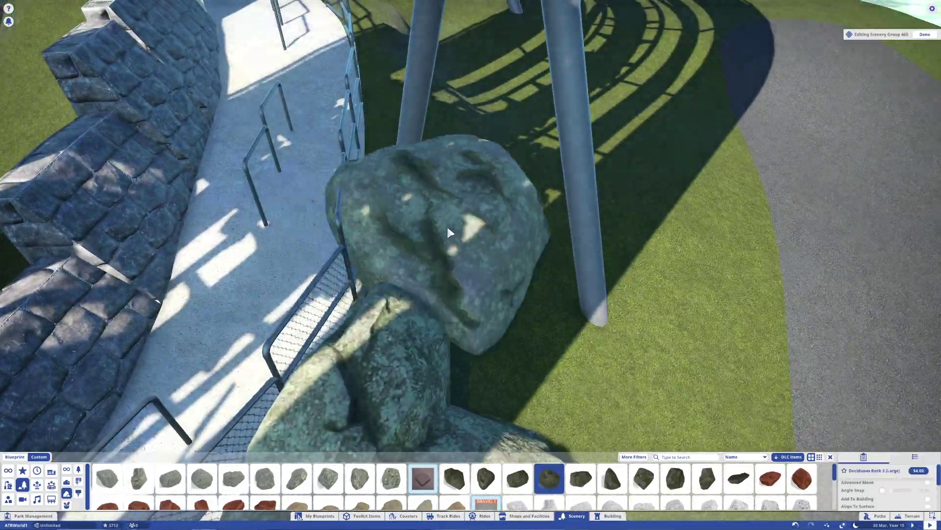
drag(496, 270, 510, 274)
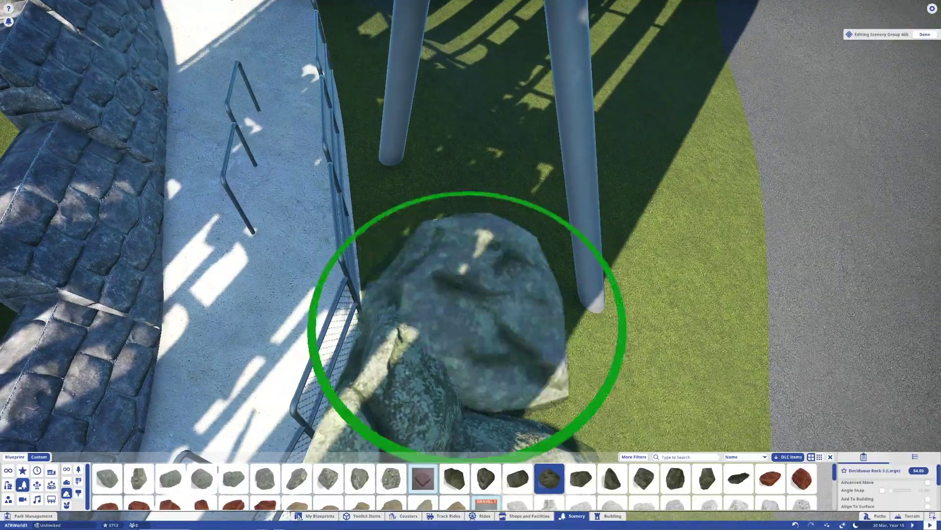
click(480, 312)
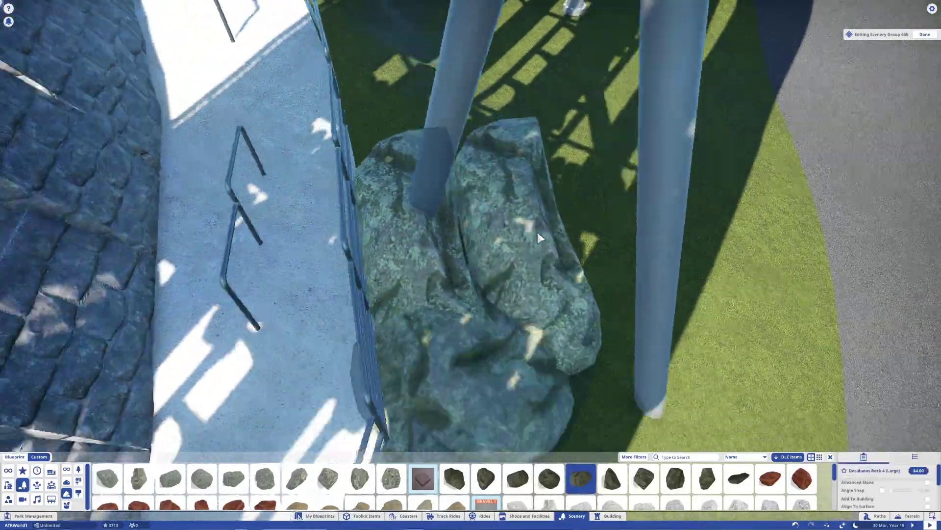
Continue the boulders up the fence line past the support leg with Deciduous Rock 4 and Deciduous Rock 1 (Large)
key(q)
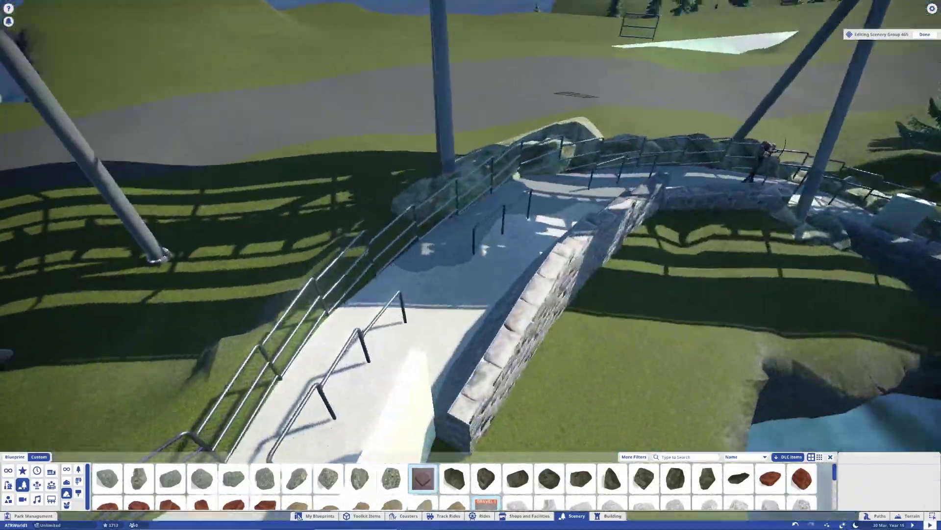
click(466, 294)
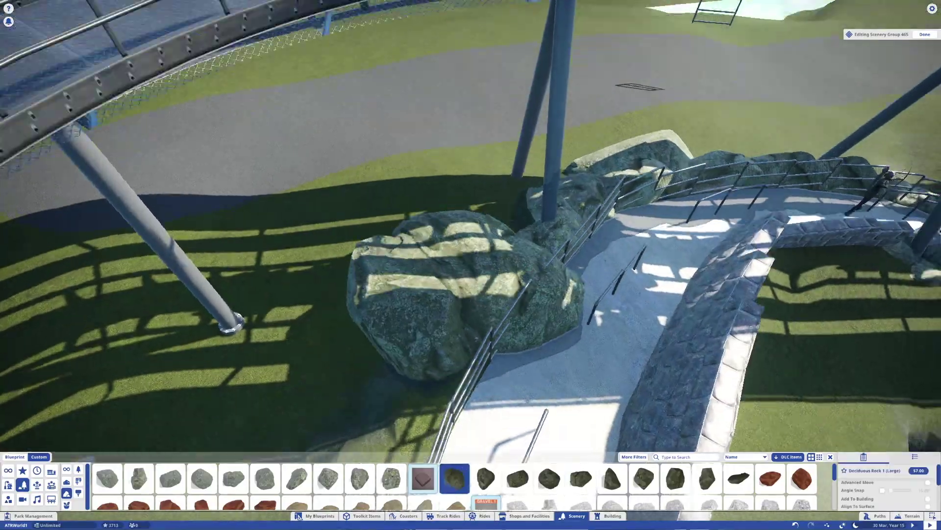
scroll(451, 290, up, 3)
click(432, 268)
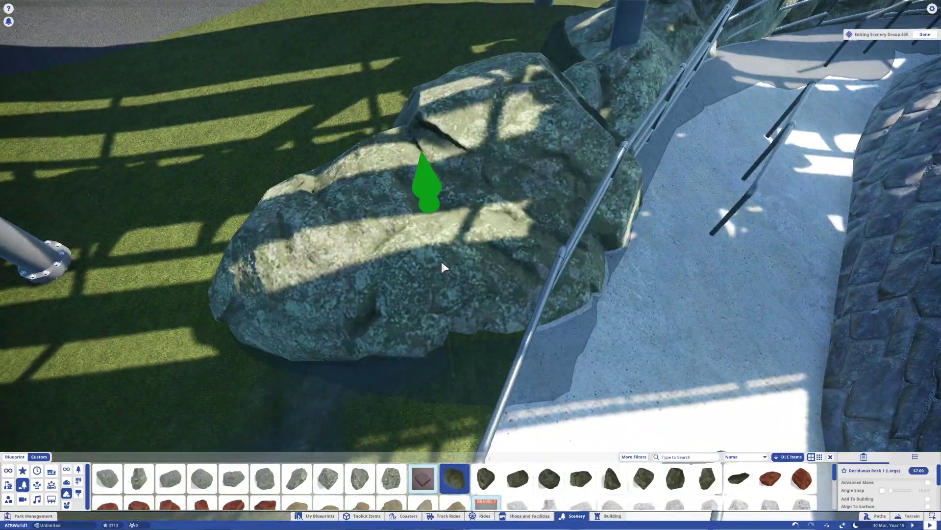
key(q)
click(448, 183)
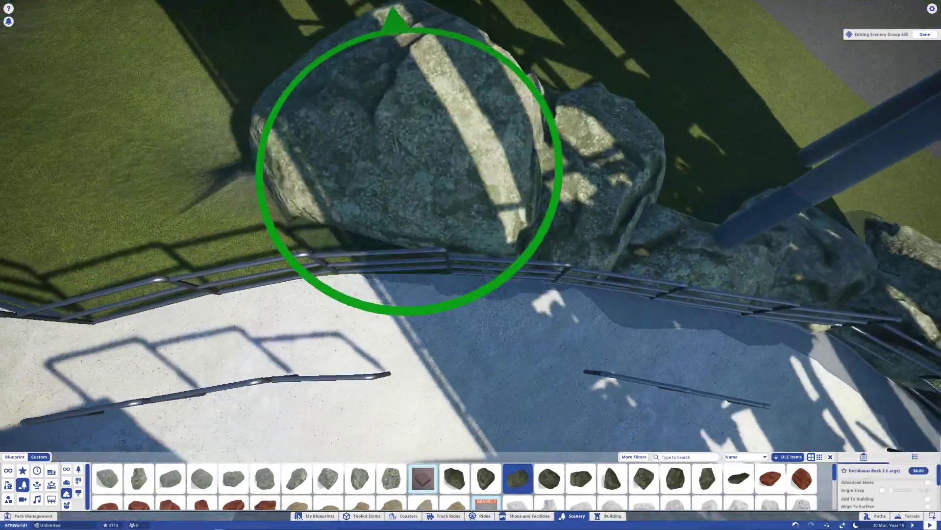
Add a Deciduous Rock 2 (Large) along the upper railing, rotating it and shifting it into line with Advanced Move
key(q)
key(q)
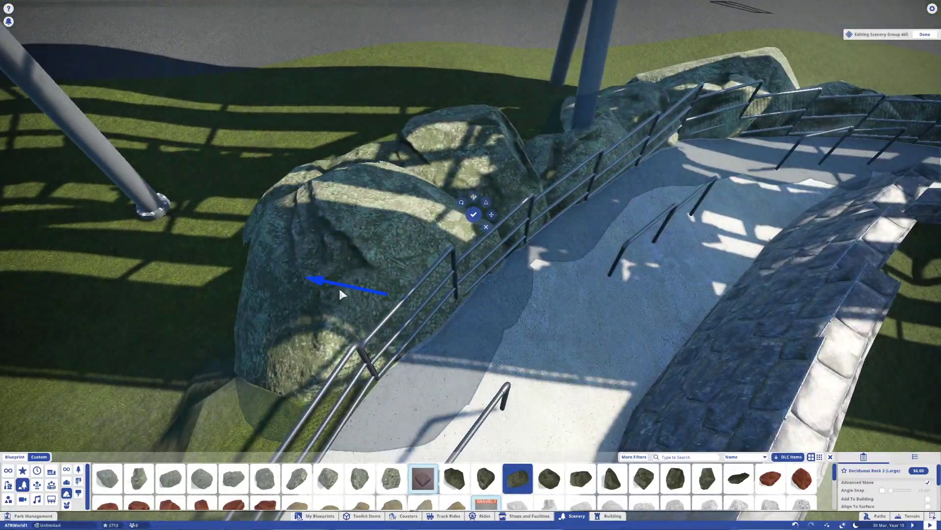
click(504, 366)
scroll(499, 227, down, 3)
scroll(472, 339, down, 3)
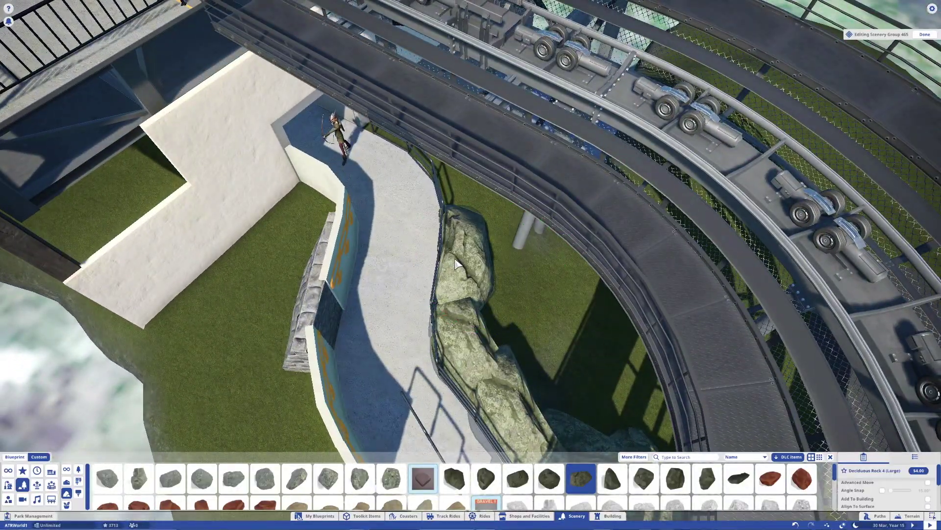
Complete the boulder edging up to the doorway end of the path with rotated Deciduous Rock 4 (Large) pieces
scroll(455, 265, up, 5)
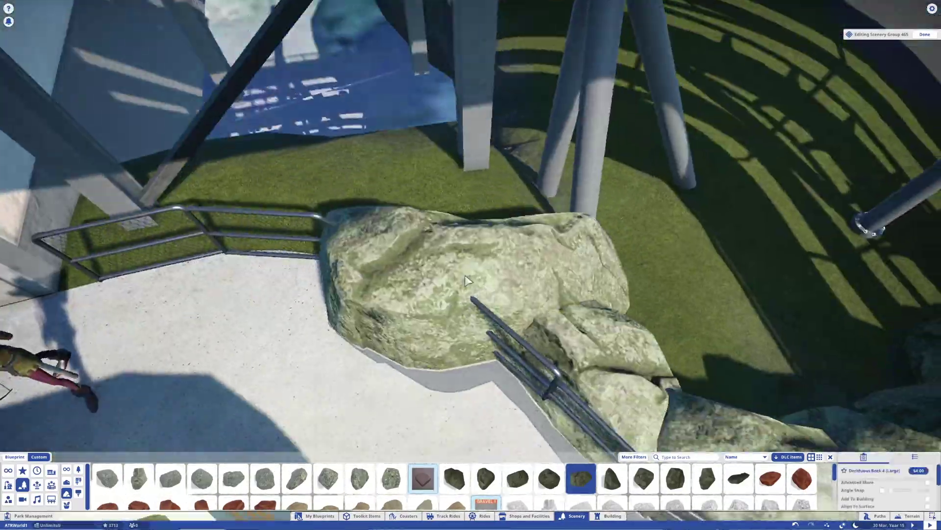
scroll(466, 280, up, 3)
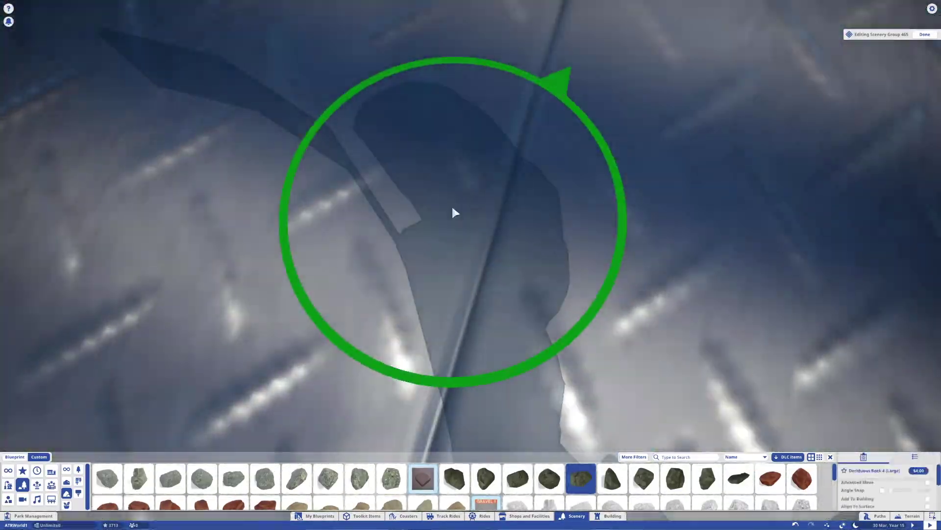
key(z)
scroll(437, 193, down, 3)
scroll(387, 274, down, 2)
click(420, 301)
scroll(408, 284, up, 5)
click(405, 364)
scroll(641, 313, down, 8)
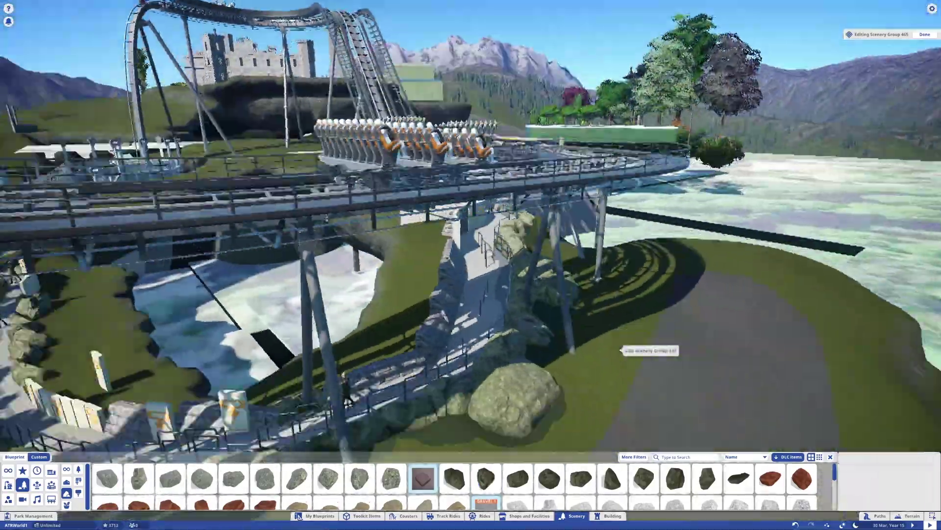
scroll(621, 351, down, 3)
Plant broadleaf trees, including Ash Tree 2, between the lower footpath and the paved plaza
click(67, 469)
key(e)
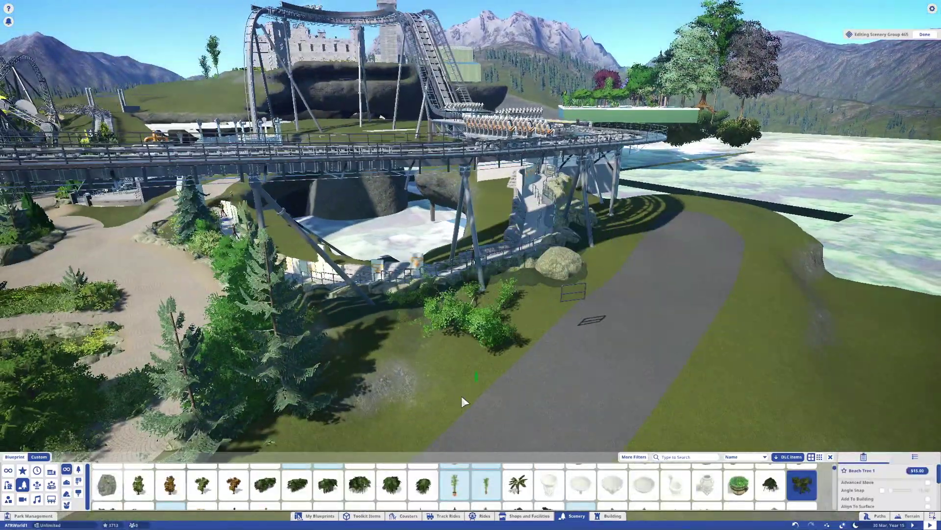
click(202, 485)
key(e)
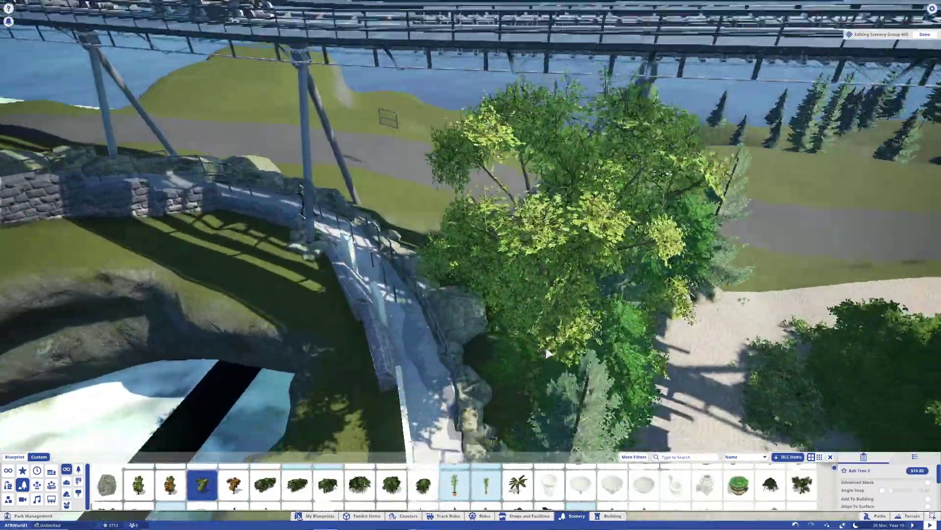
scroll(509, 325, down, 2)
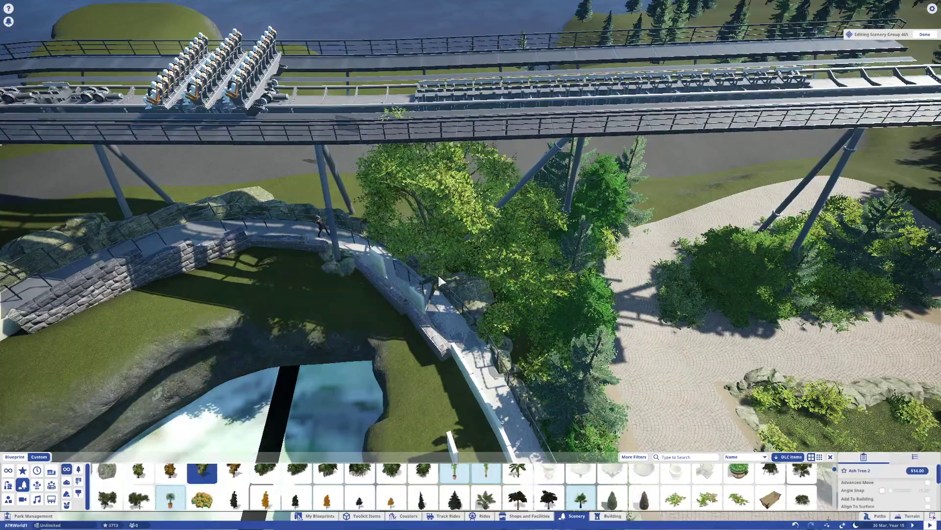
Thicken the tree group beside the lower footpath with Birch Tree 1 and dark conifers
key(e)
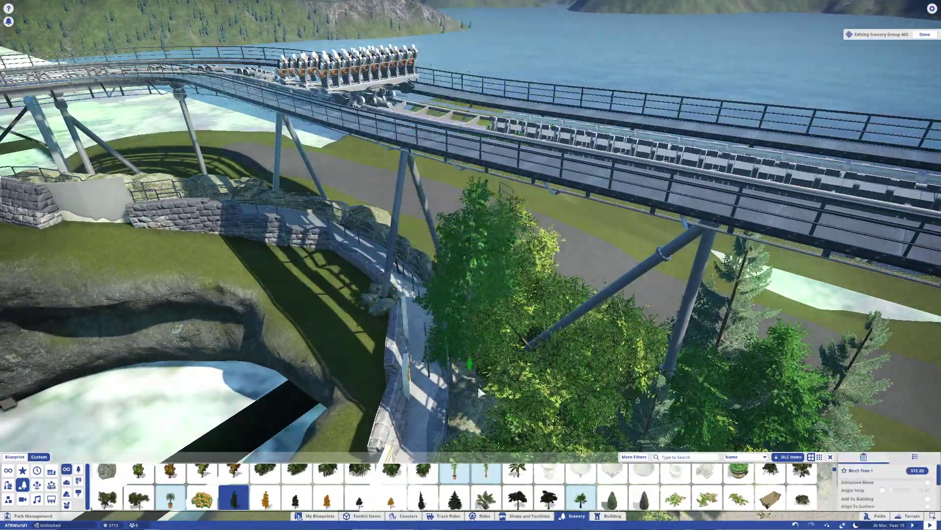
scroll(478, 384, down, 2)
click(531, 385)
key(e)
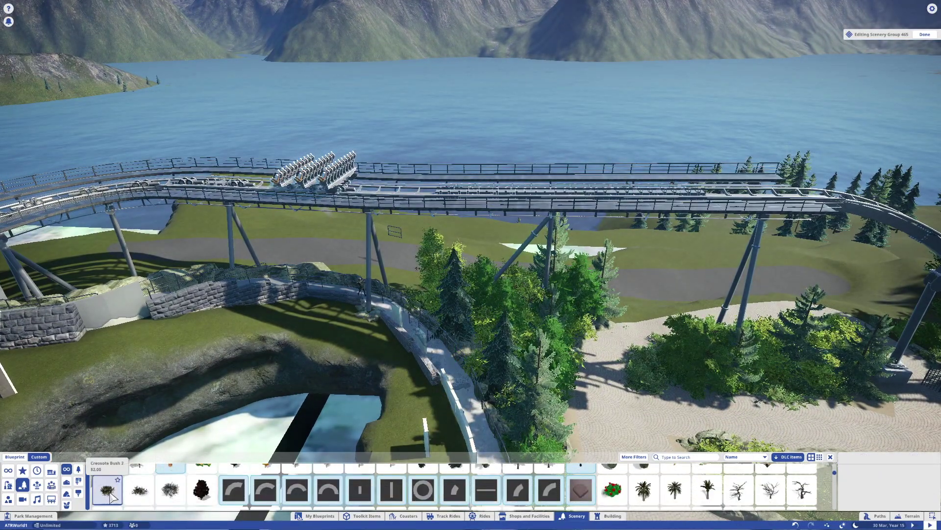
Plant Forest Bush 1 shrubs around the trees and along the outer side of the footpath's boulders
scroll(528, 363, up, 3)
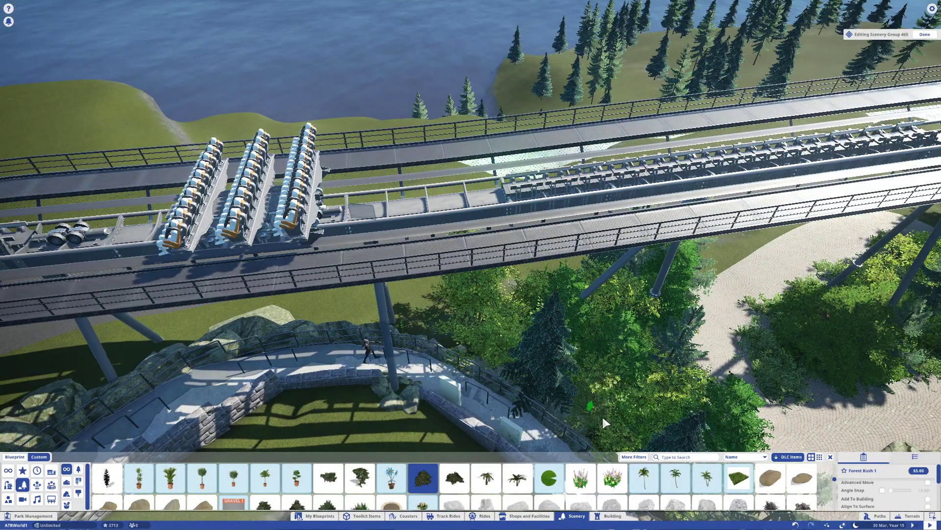
key(e)
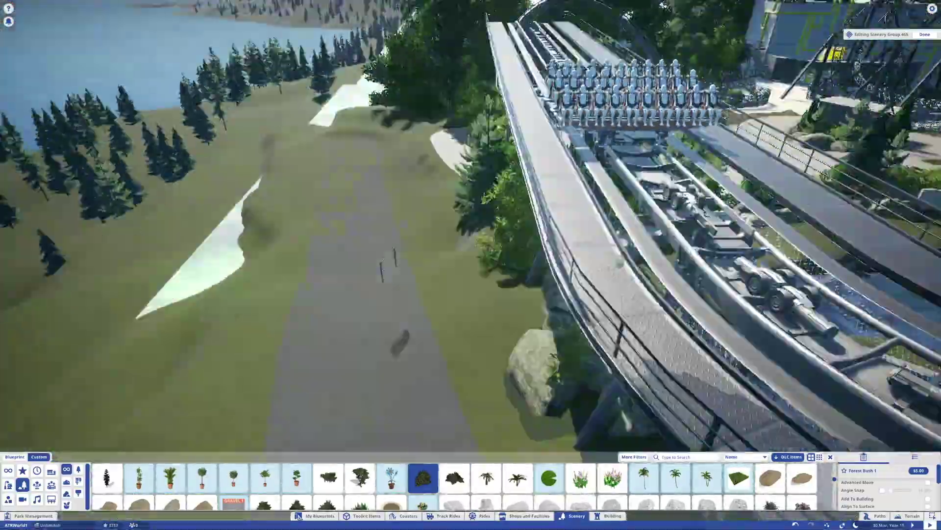
key(e)
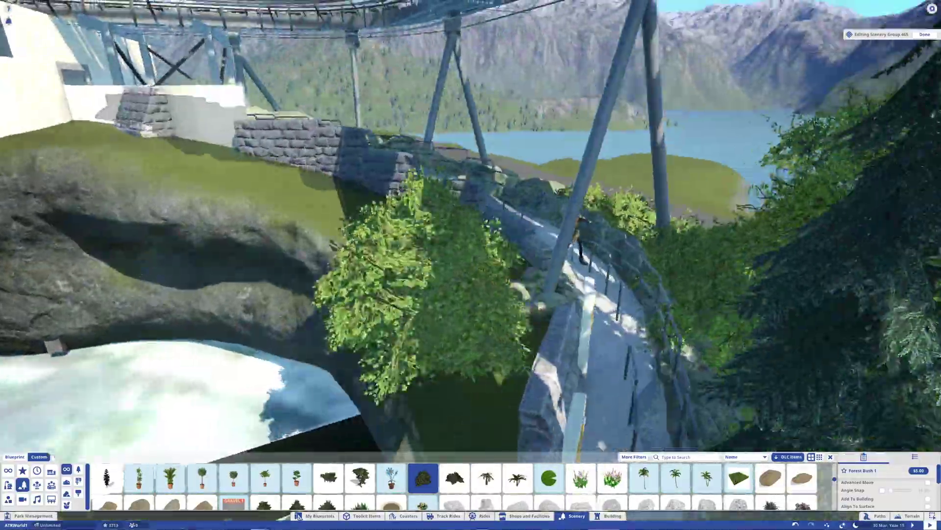
key(e)
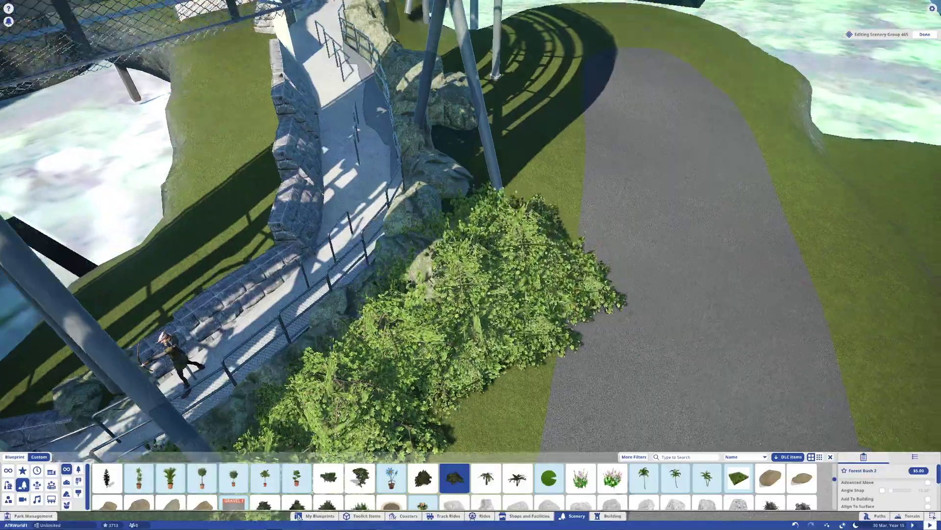
Fill the strip between the boulders and the grey service road with Forest Bush 2 and Forest Bush 1 shrubs
click(456, 219)
key(e)
key(e)
key(e)
key(e)
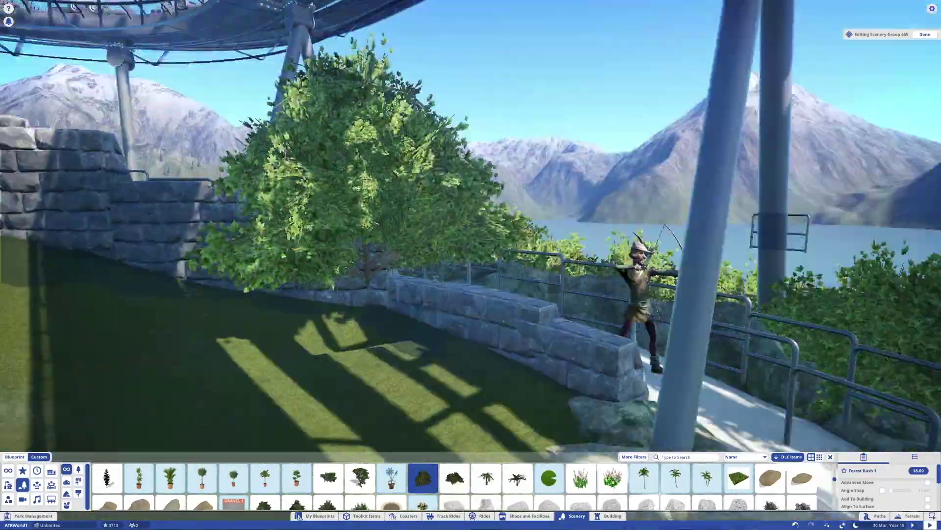
key(e)
key(e)
key(e)
key(e)
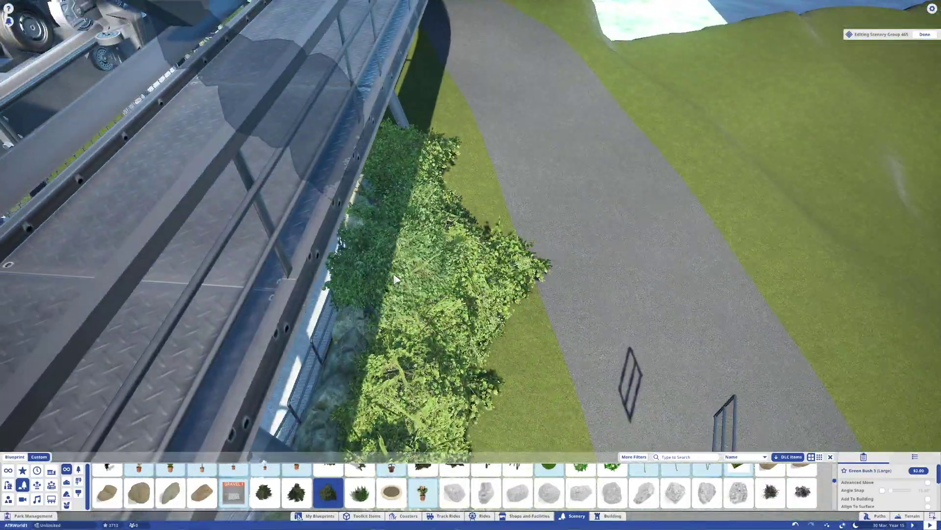
Extend the shrub belt up the fence line and around the support leg with Green Bush 3 (Large) and Forest Bush 1
key(e)
key(e)
key(e)
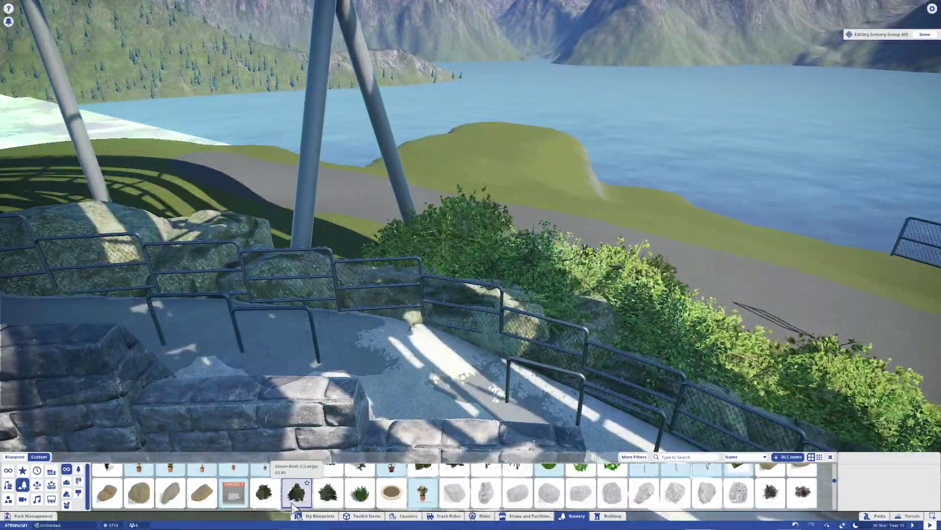
key(e)
key(e)
key(e)
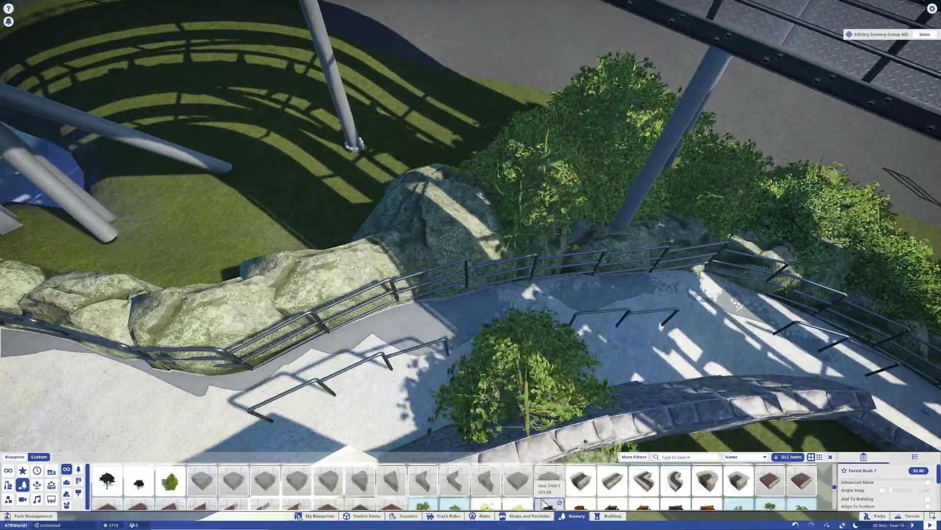
Plant Oak Tree 1 trees behind the shrub belt, over the grass and grey road outside the coaster
click(545, 504)
key(e)
key(e)
key(e)
key(e)
key(e)
key(e)
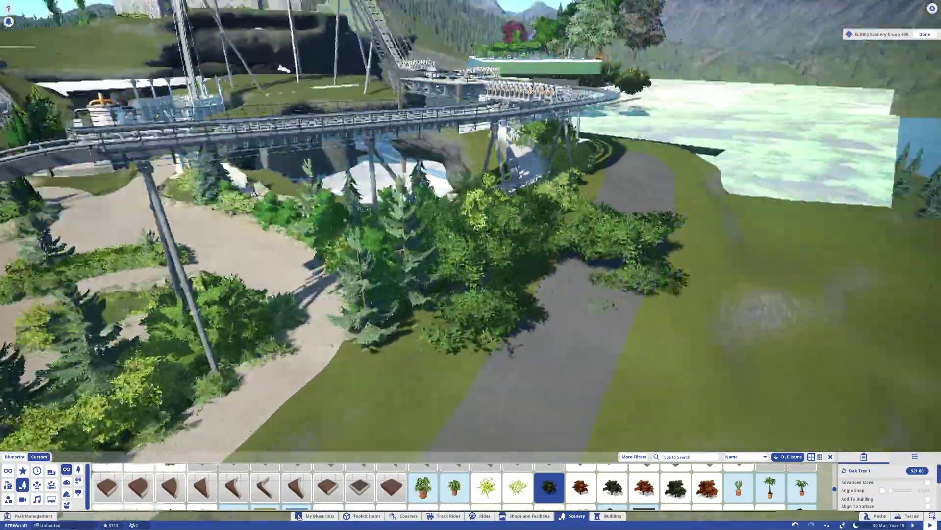
key(Escape)
Plant tall Oak Tree 2 trees on the ground outside the coaster track's bend
click(676, 487)
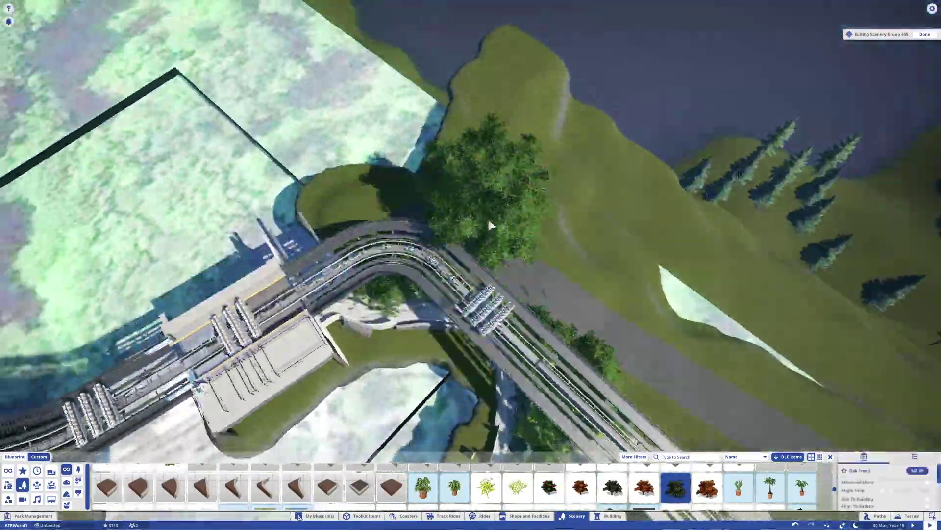
key(e)
key(e)
key(e)
key(Escape)
Fill out the woodland behind the footpath and coaster track with more varied trees, drawing on the labelled plant display
key(e)
key(e)
key(e)
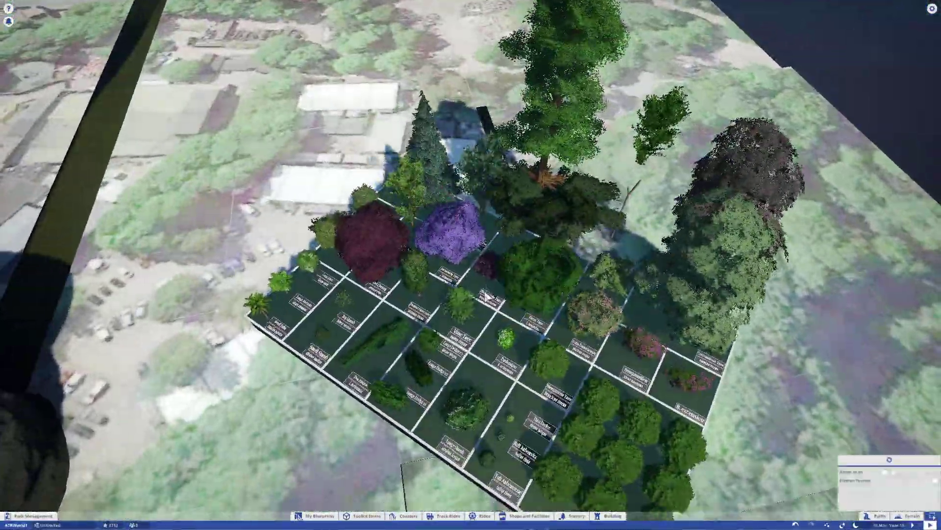
key(e)
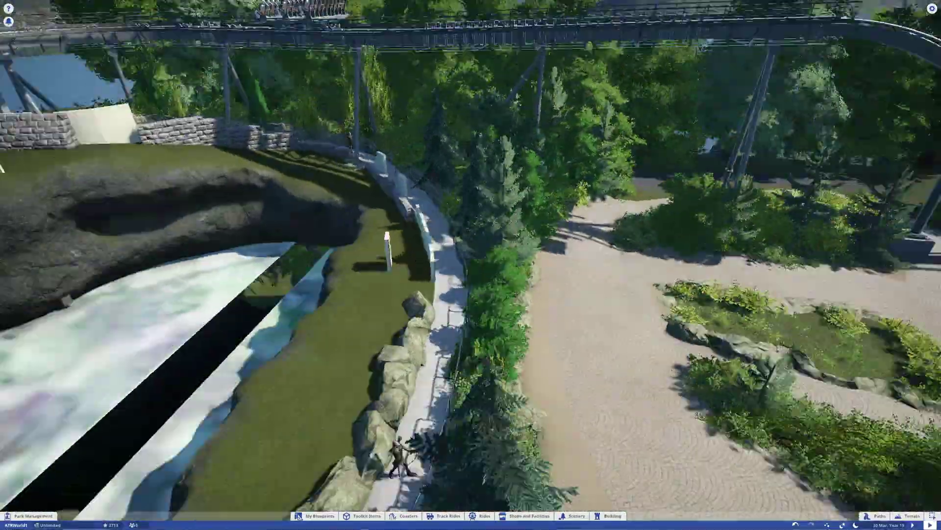
key(e)
key(e)
key(e)
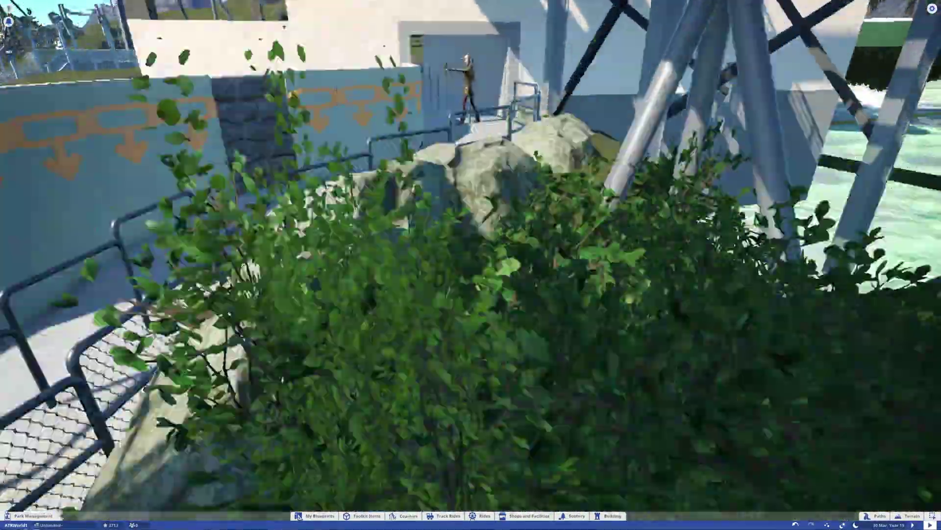
Position the dark display screen on the ceiling of the passage between the blue walls, in line with the screen further along
key(e)
click(488, 294)
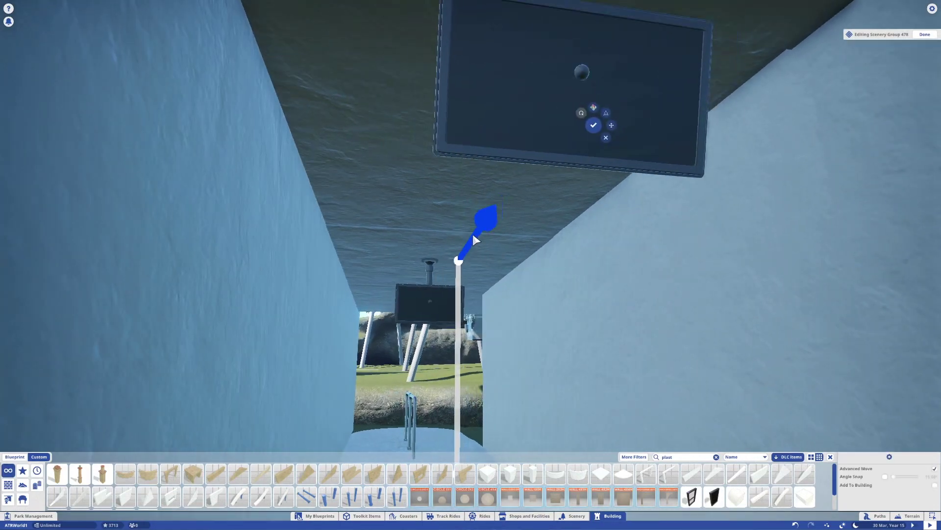
click(581, 135)
click(920, 145)
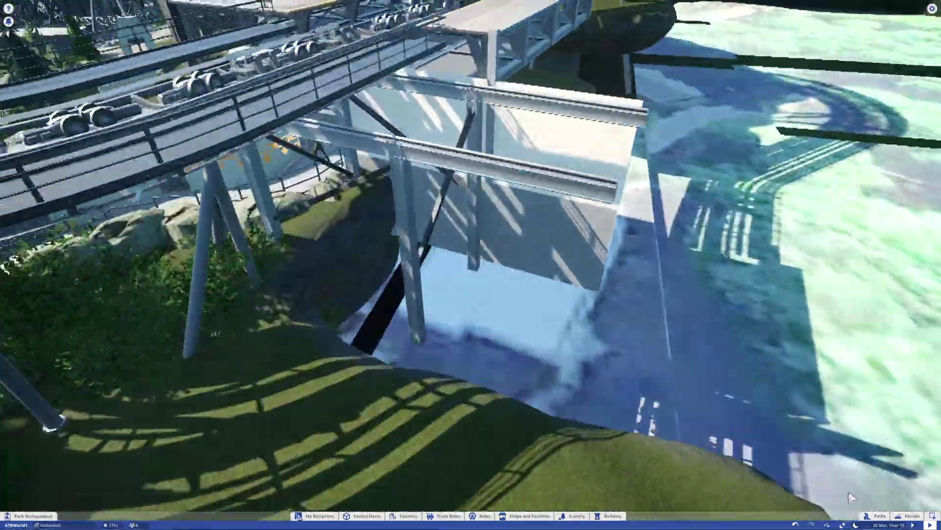
Extend the shoreline terrain outside the coaster's bend and lay a wide grey asphalt path curving around it
click(909, 515)
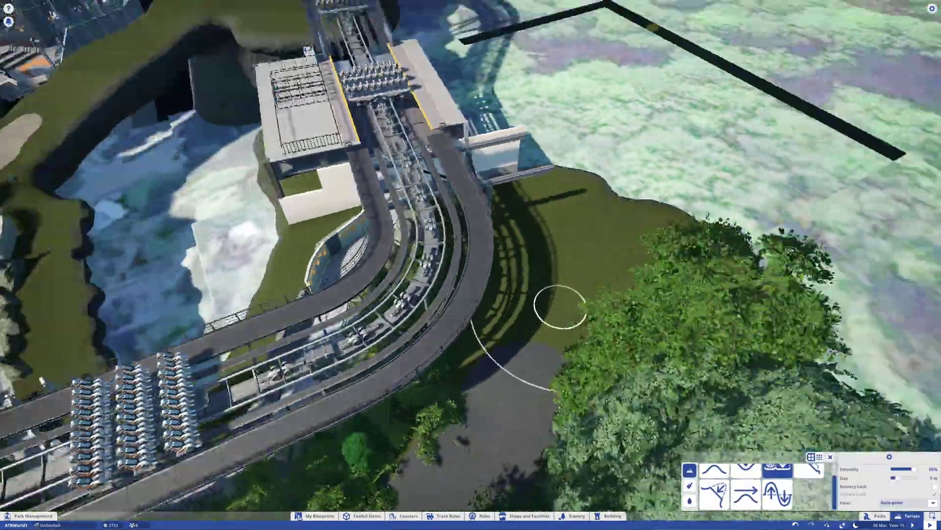
click(746, 494)
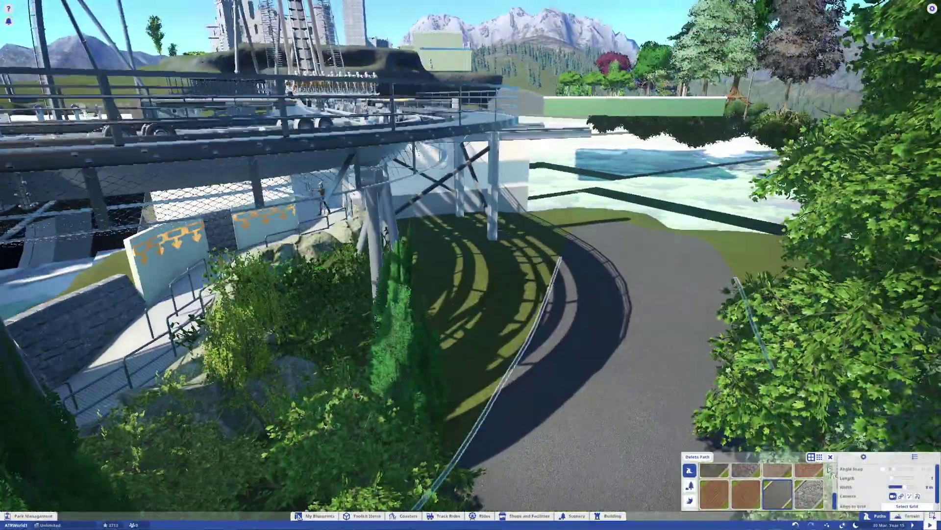
key(Escape)
Plant Tuscan Cypress Tree 2 at the shrub belt's edge and cover the grass beneath the track bend with Scaevola
click(574, 516)
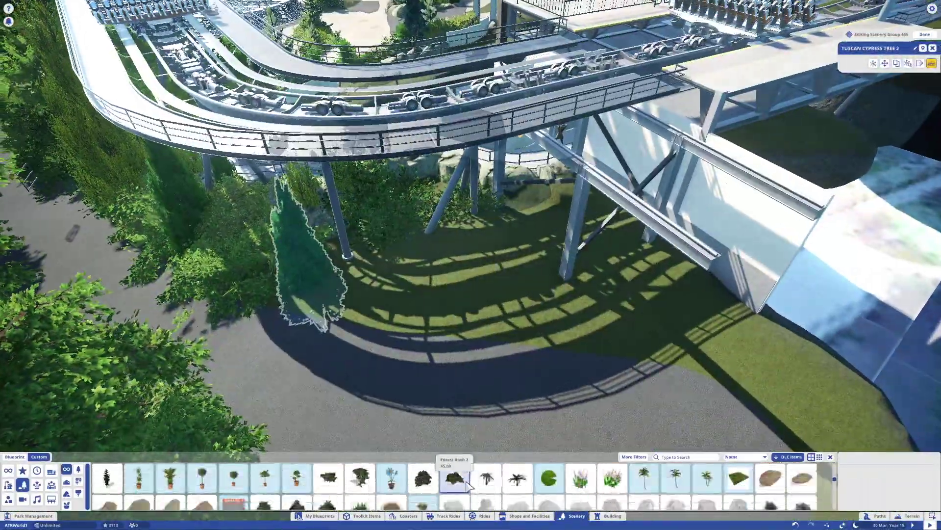
scroll(510, 490, down, 2)
scroll(549, 490, down, 1)
click(549, 491)
scroll(306, 283, up, 2)
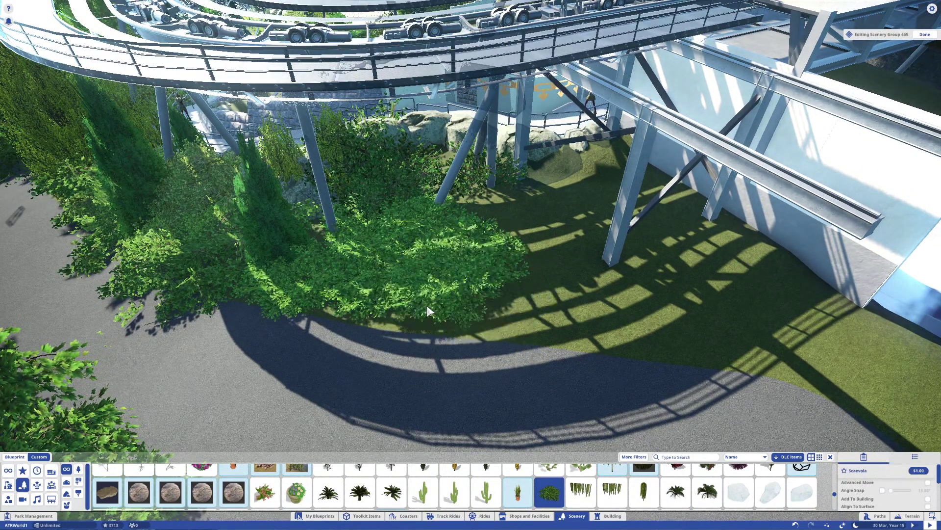
click(606, 267)
scroll(688, 245, up, 3)
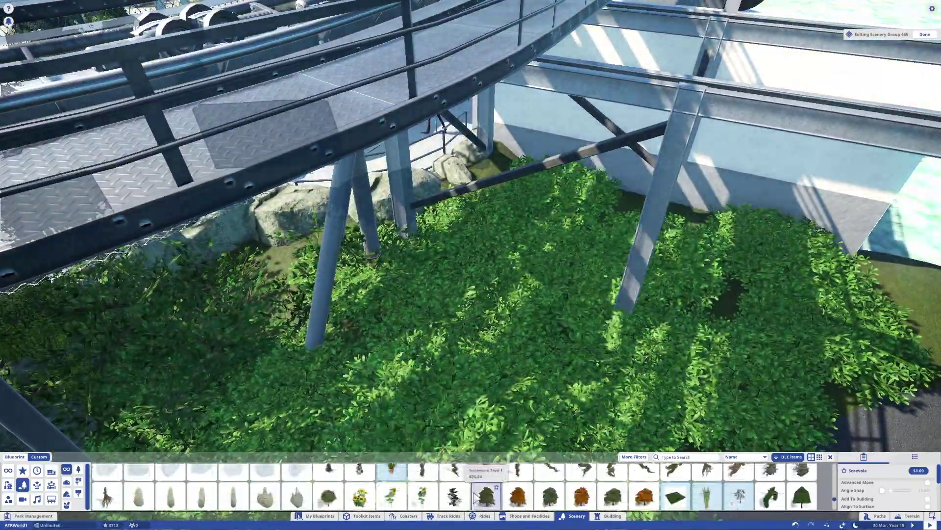
Choose a tree from the nature scenery for the Scaevola bed between the track bend and the grey path
click(486, 497)
scroll(485, 389, down, 5)
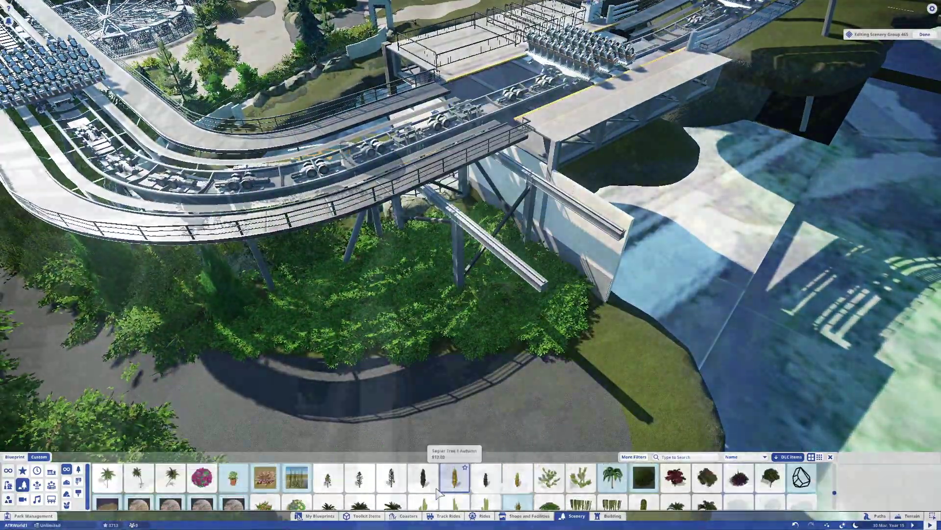